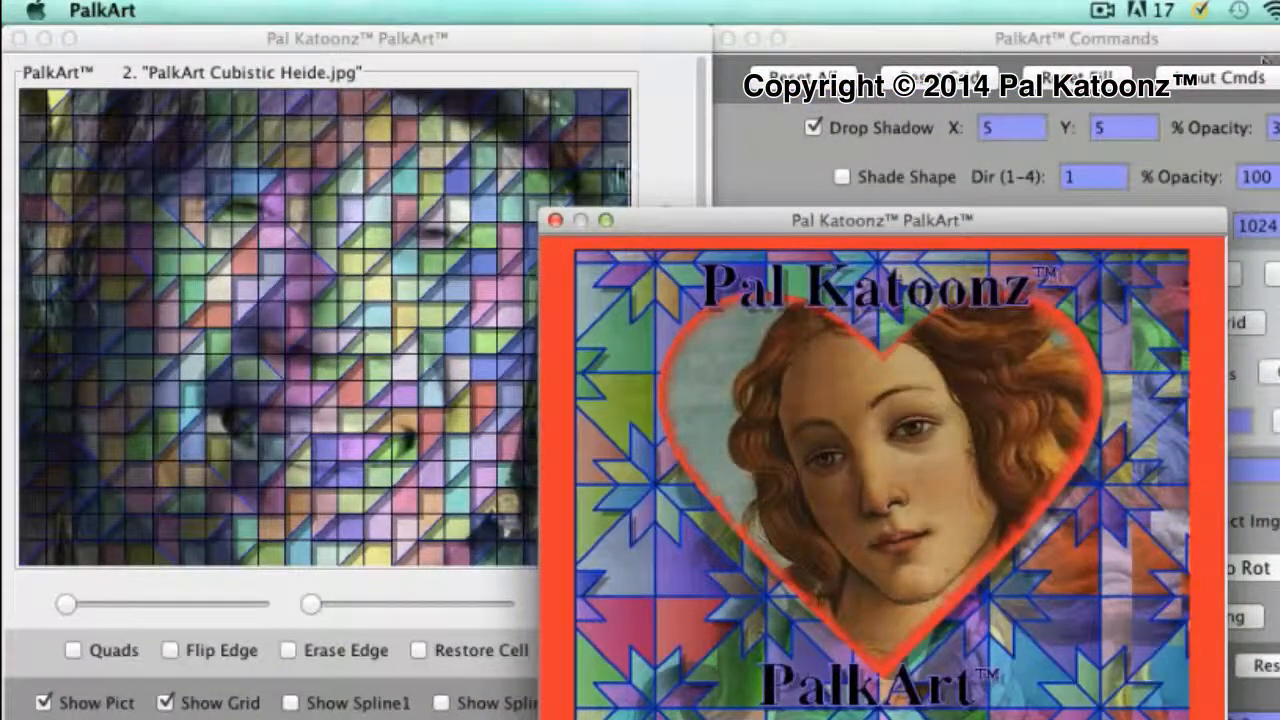
Close the splash window, hide the sample picture and step back to the empty picture slot
{"action": "left_click", "coordinate": [557, 222]}
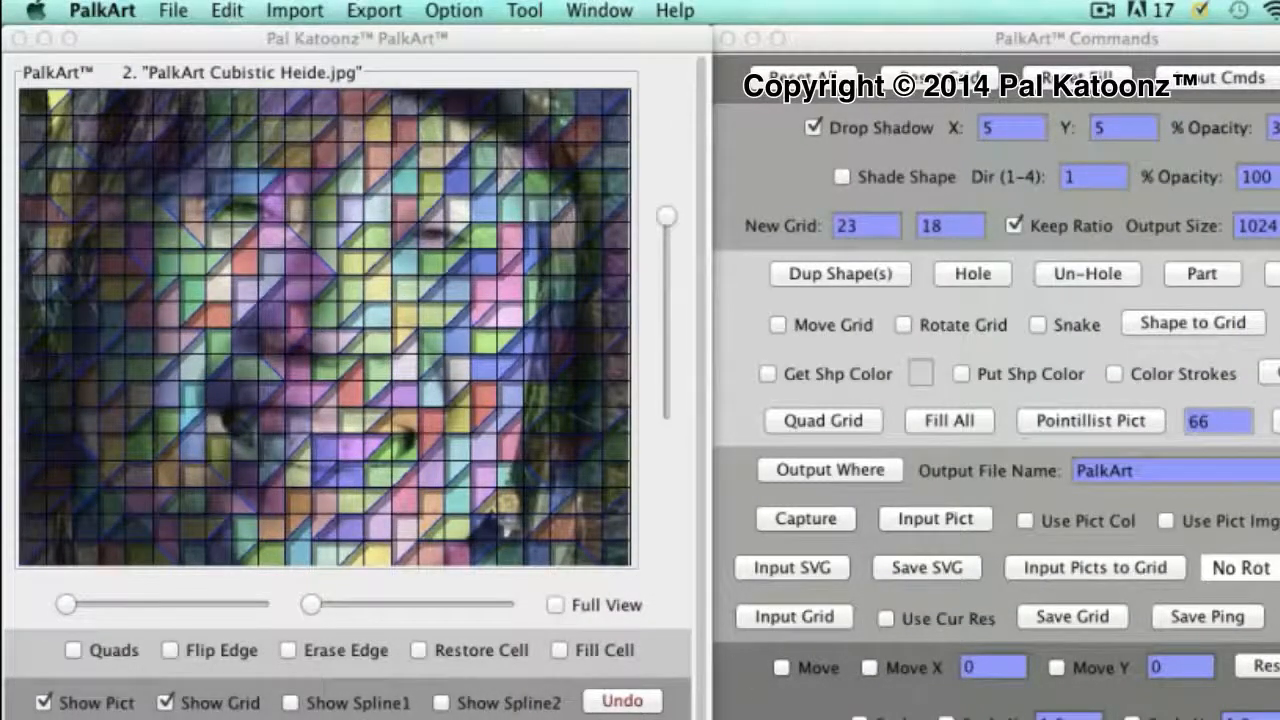
{"action": "left_click", "coordinate": [43, 703]}
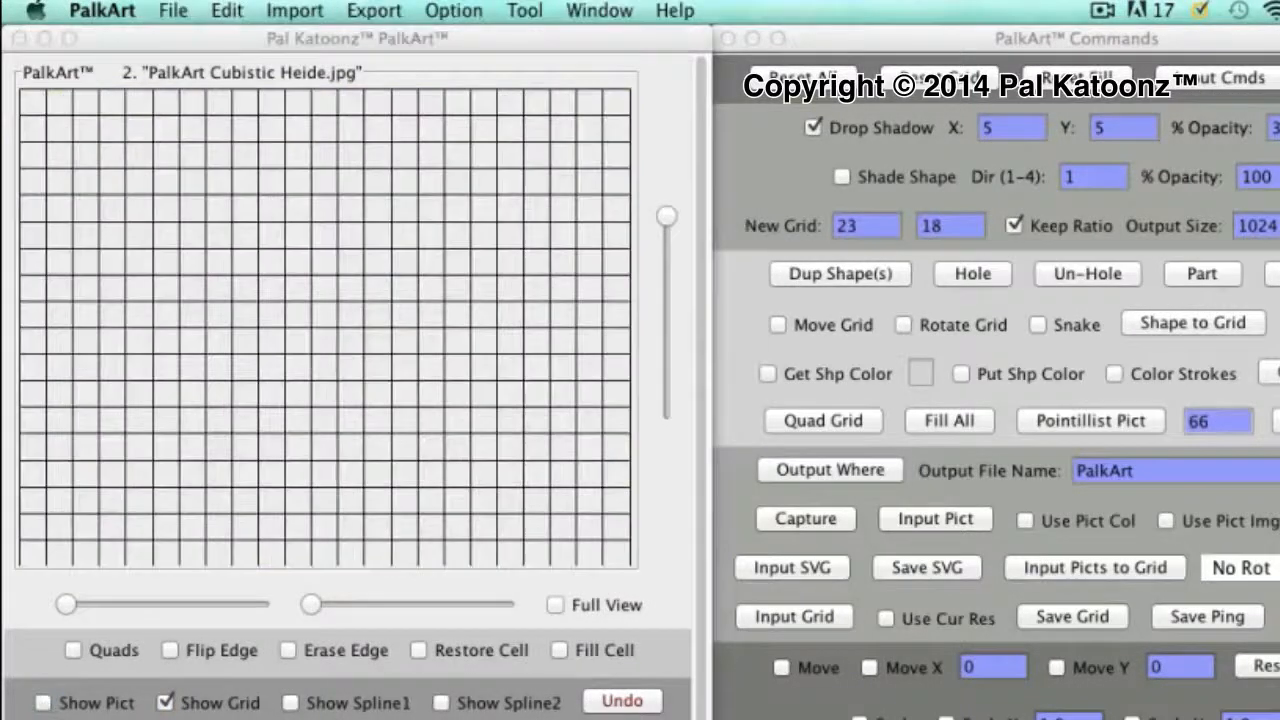
{"action": "key", "text": "Left"}
{"action": "key", "text": "Left"}
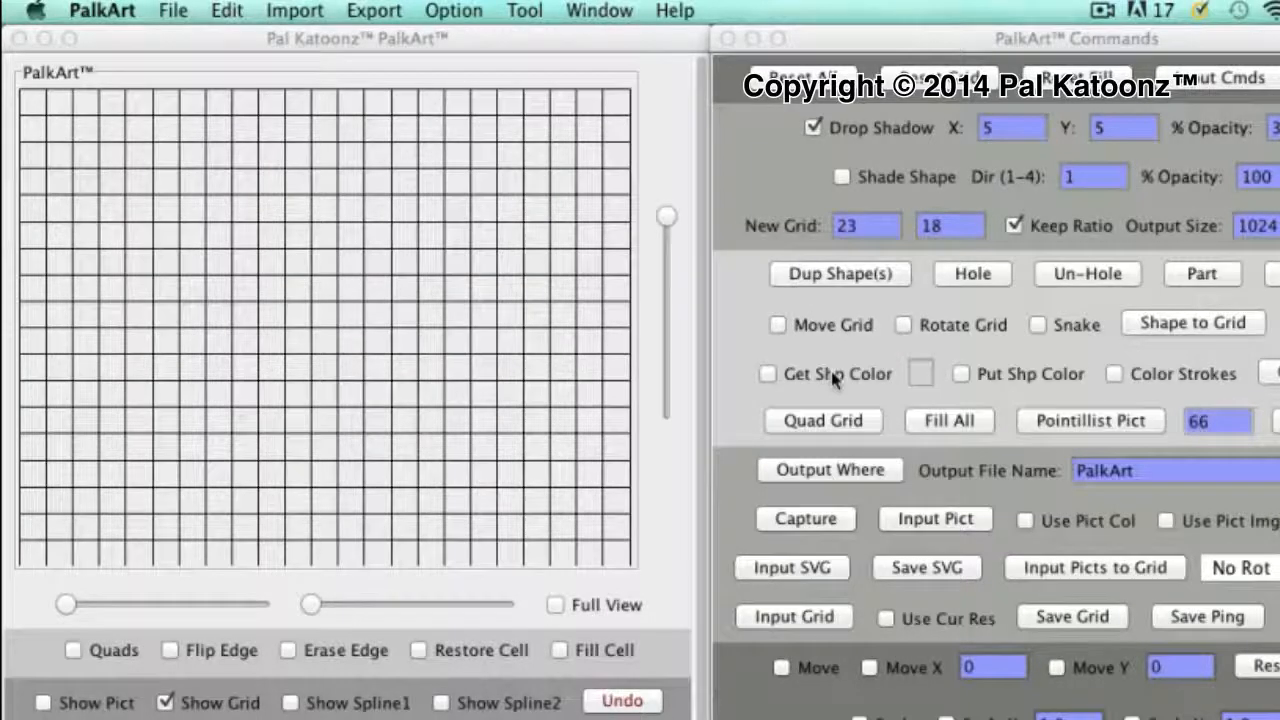
Try a random quad grid and reset the fill and the grid
{"action": "left_click", "coordinate": [843, 421]}
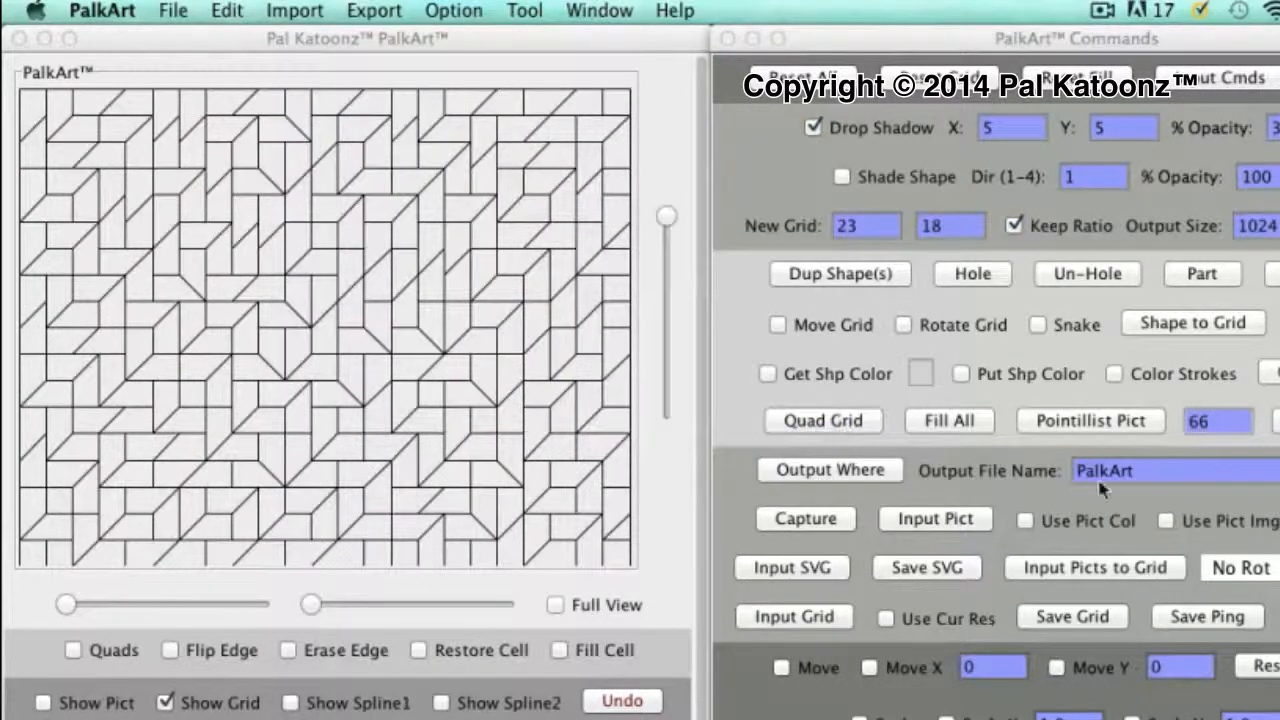
{"action": "left_click", "coordinate": [1166, 521]}
{"action": "left_click", "coordinate": [1166, 521]}
{"action": "left_click", "coordinate": [1078, 78]}
{"action": "left_click", "coordinate": [960, 78]}
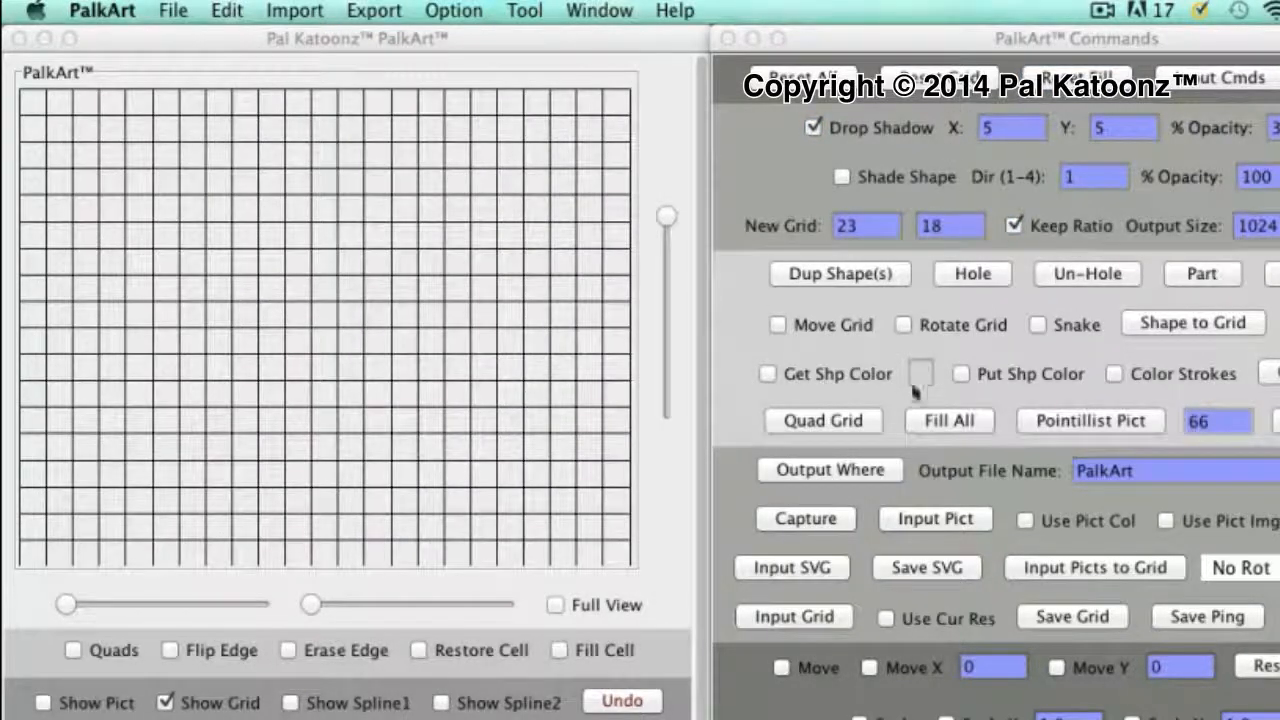
Generate a quad grid from the 23 by 18 grid and fill all its cells with shapes
{"action": "left_click", "coordinate": [847, 424]}
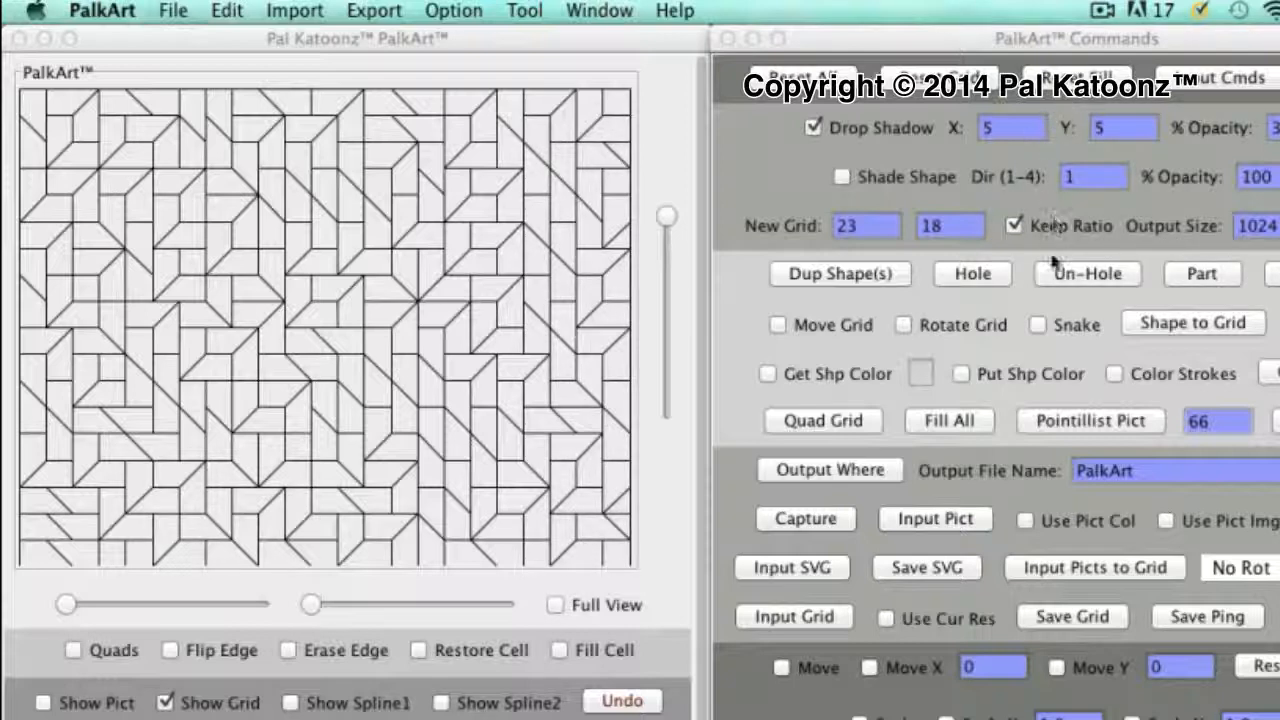
{"action": "left_click", "coordinate": [962, 422]}
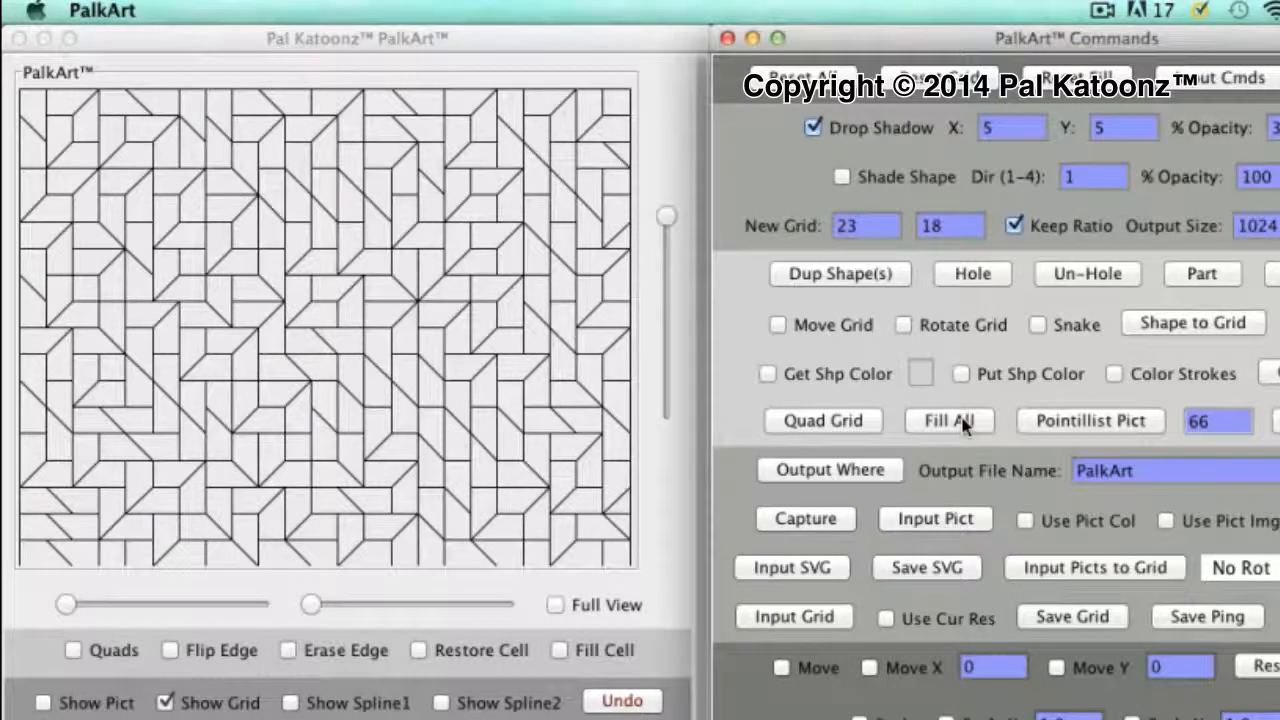
{"action": "left_click", "coordinate": [962, 422]}
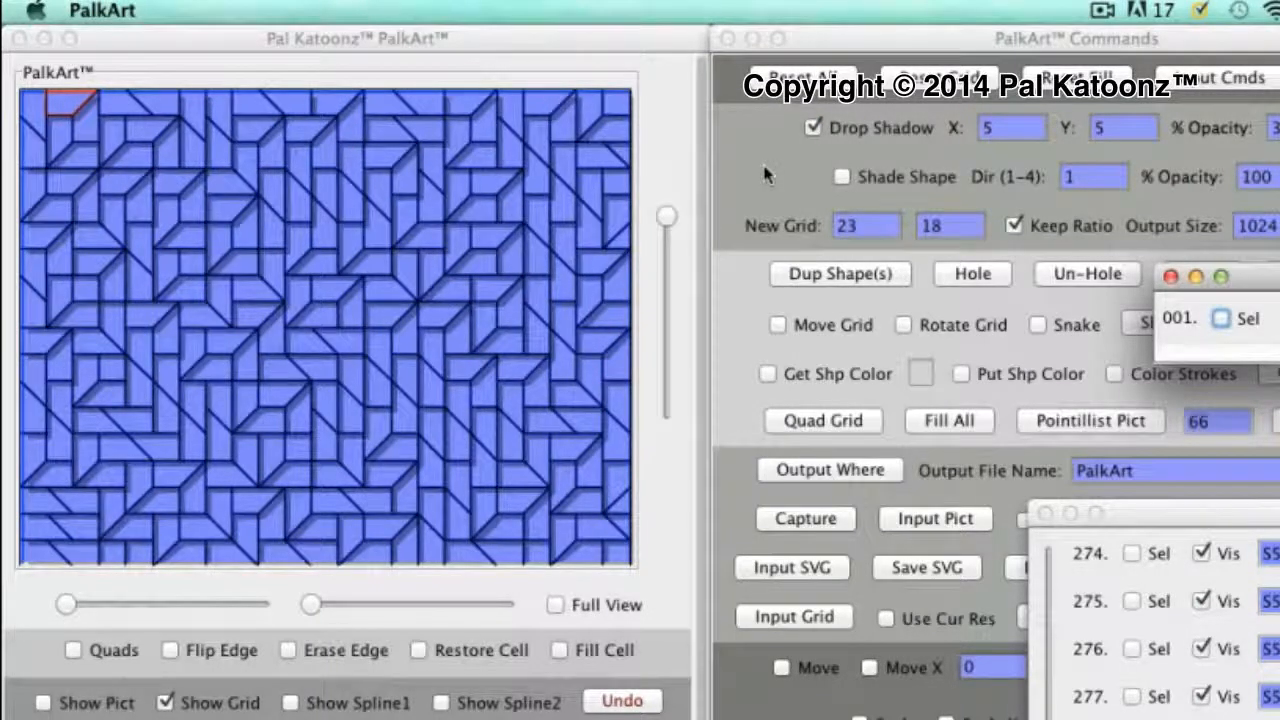
Turn on Shade Shape for all the shapes
{"action": "left_click", "coordinate": [841, 177]}
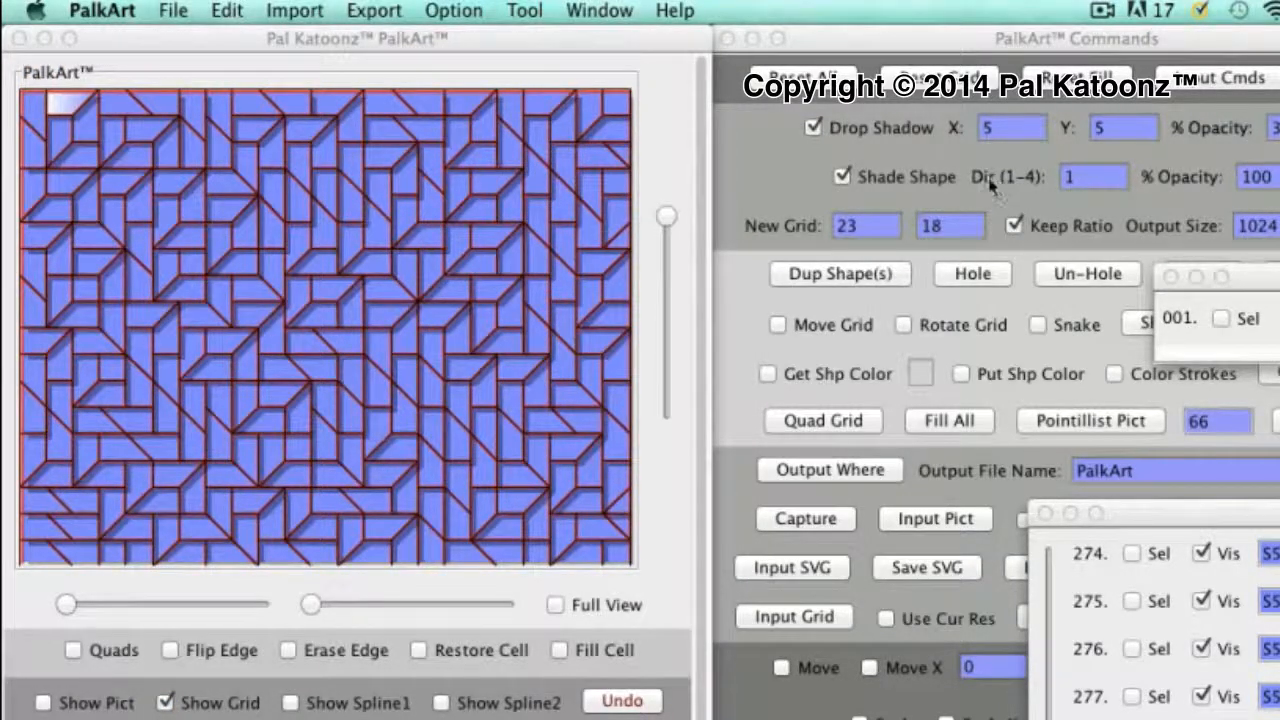
{"action": "left_click", "coordinate": [845, 177]}
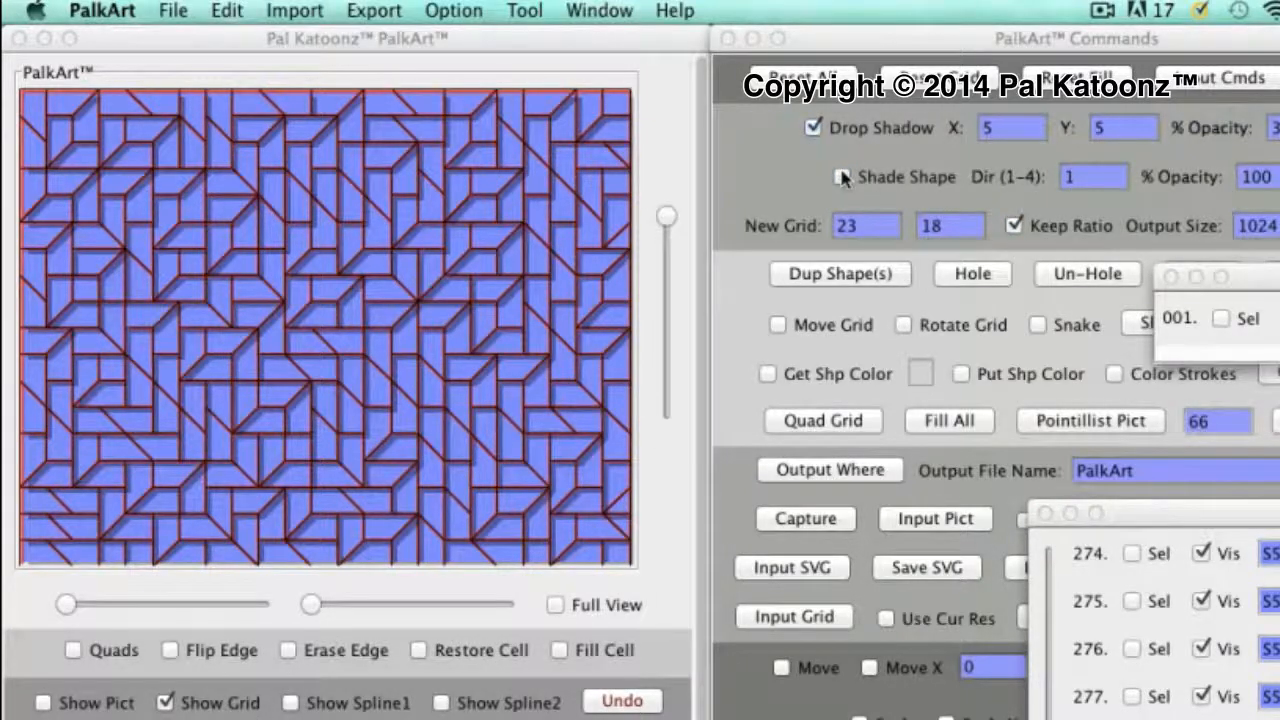
{"action": "left_click", "coordinate": [845, 177]}
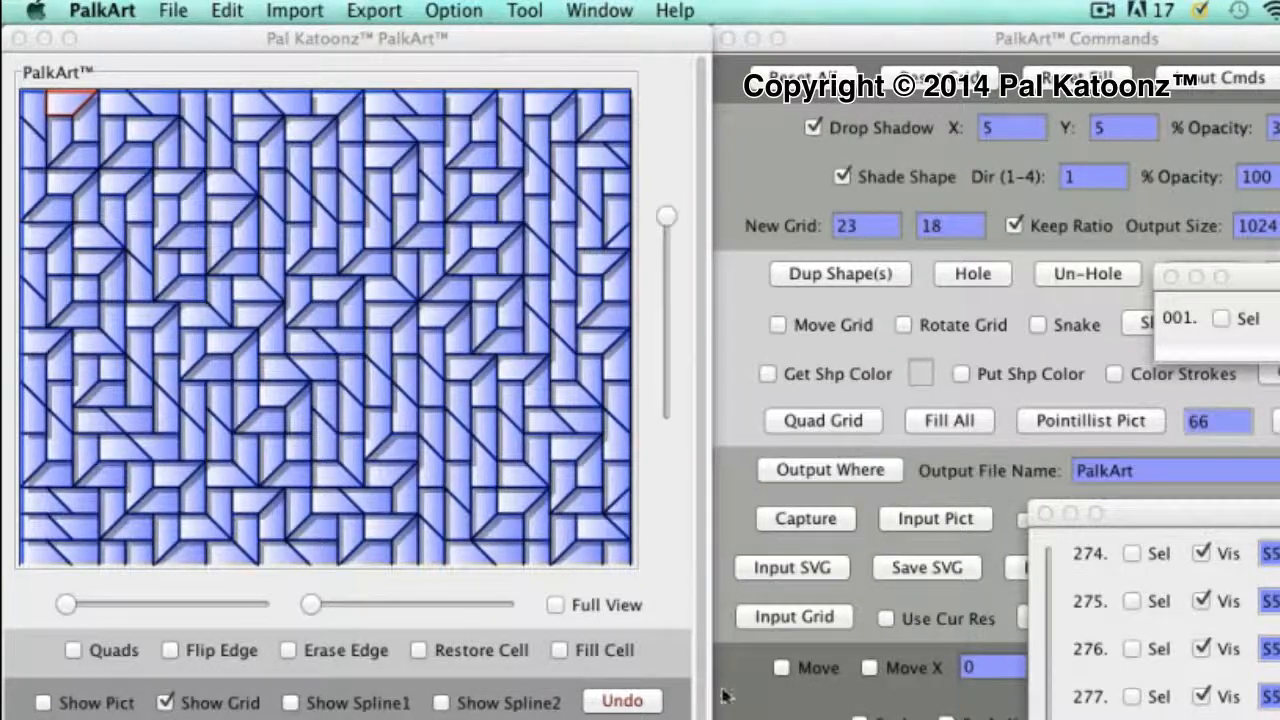
Turn off the drop shadow on all the shapes
{"action": "left_click", "coordinate": [812, 128]}
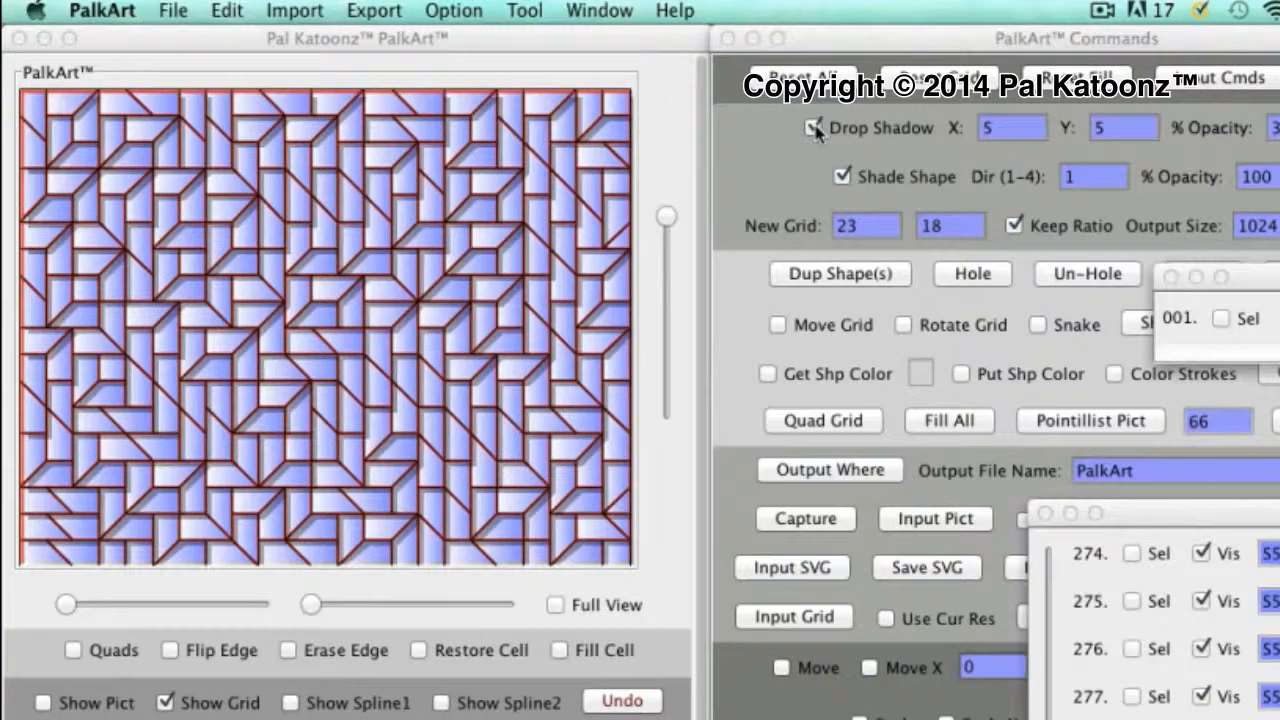
{"action": "left_click", "coordinate": [813, 128]}
{"action": "left_click", "coordinate": [813, 128]}
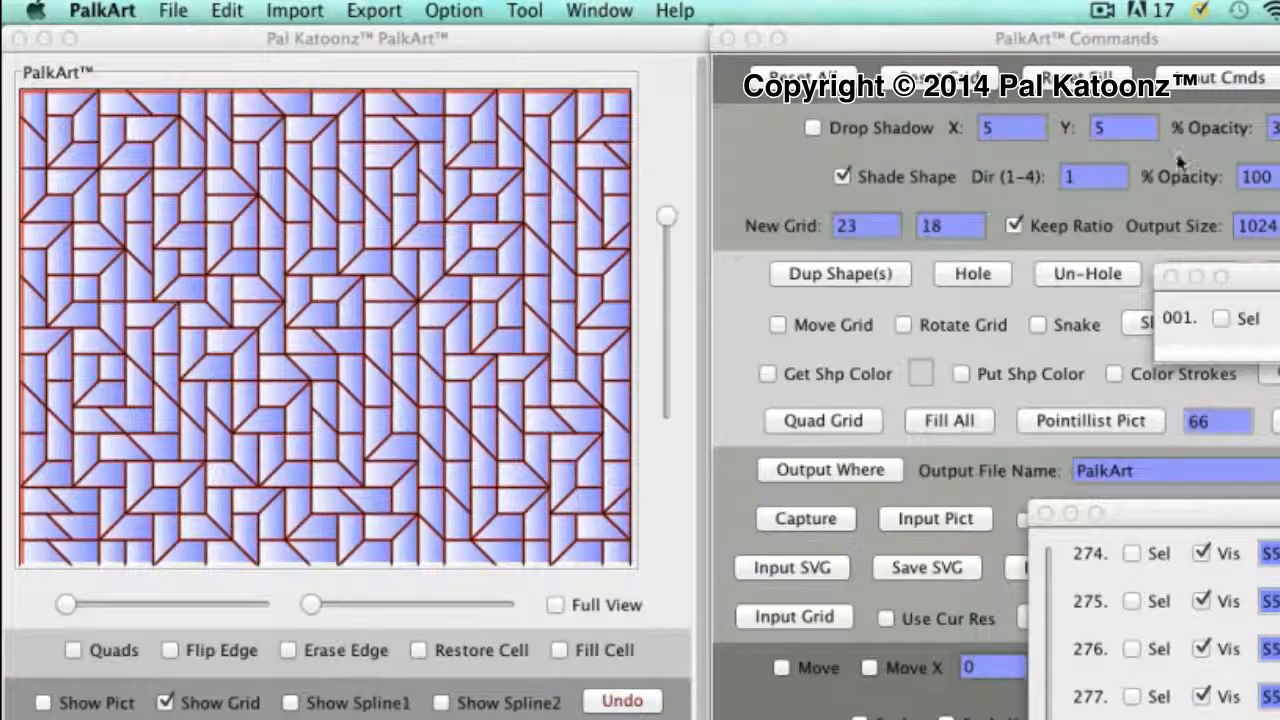
Try shading directions 2, 3 and 4 on all the shapes
{"action": "left_click", "coordinate": [1068, 179]}
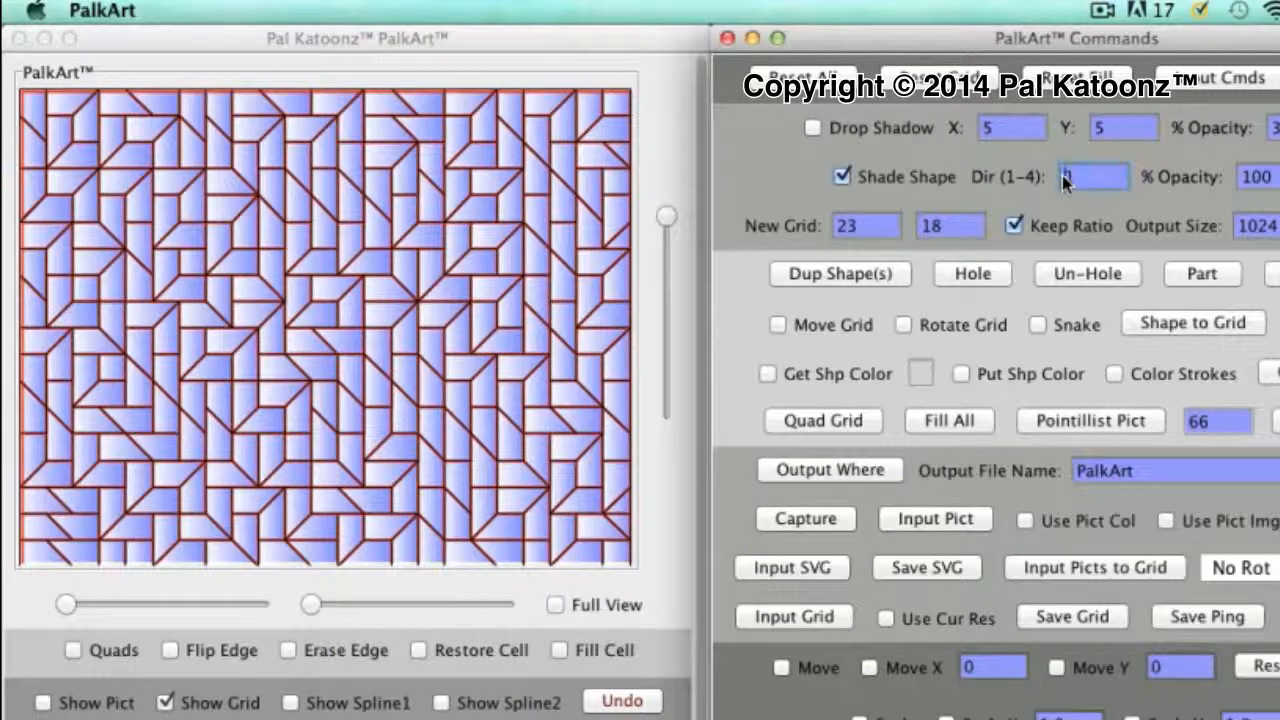
{"action": "double_click", "coordinate": [1069, 178]}
{"action": "key", "text": "Return"}
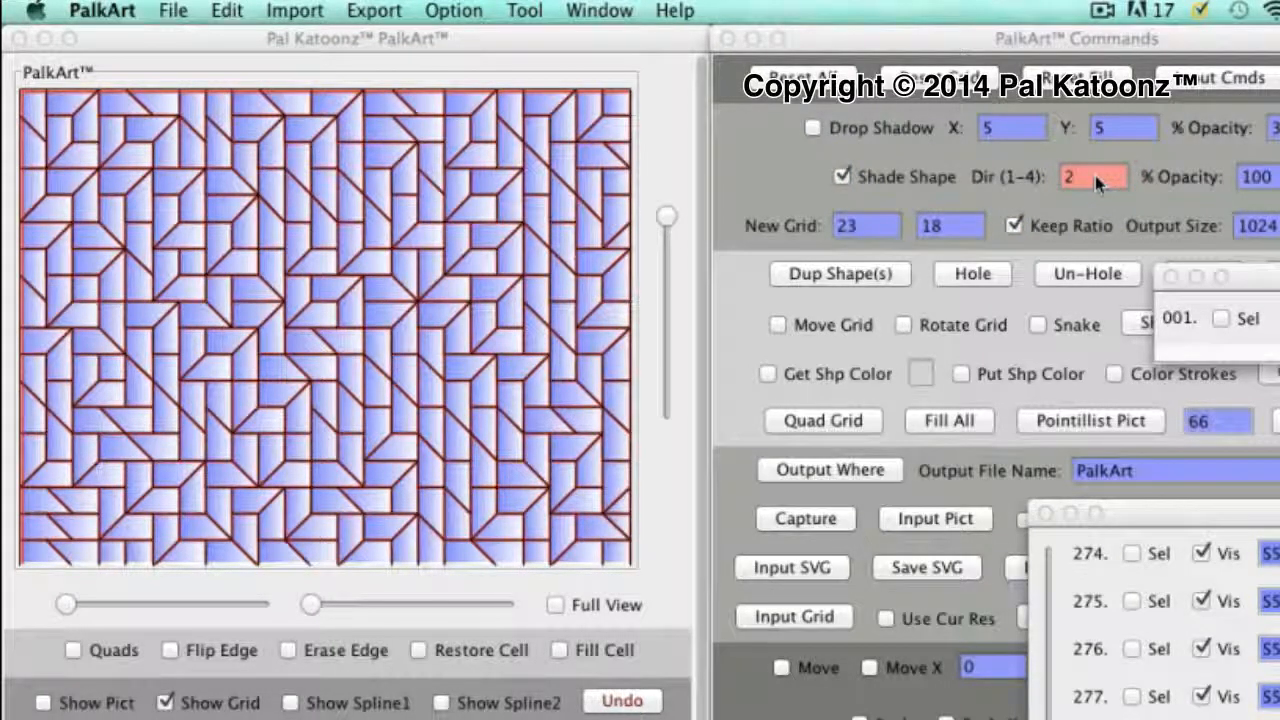
{"action": "left_click", "coordinate": [1068, 178]}
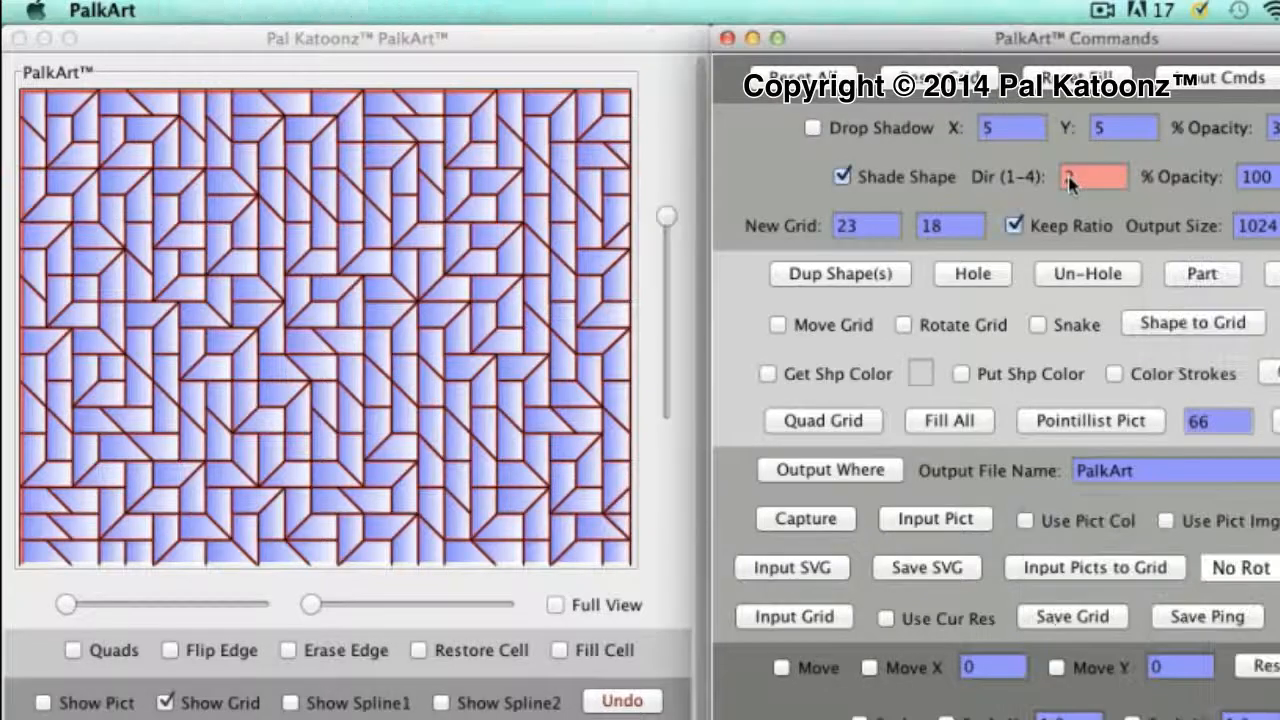
{"action": "type", "text": "3"}
{"action": "key", "text": "Return"}
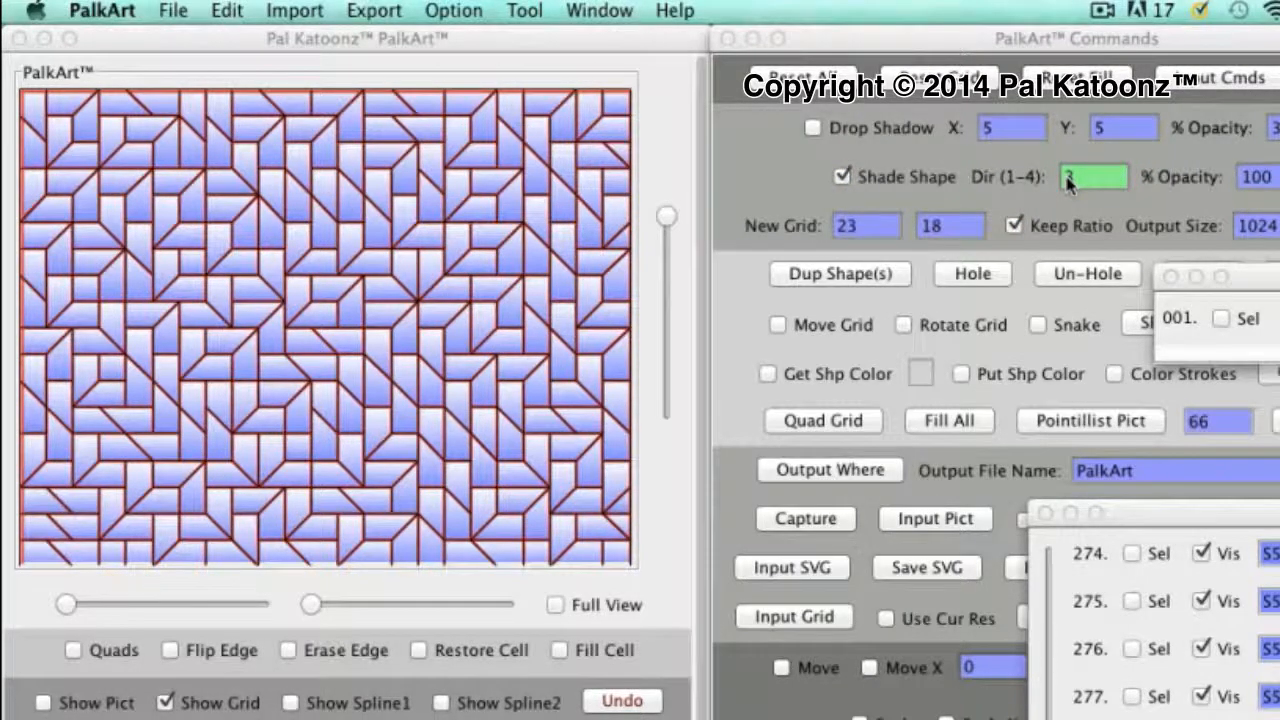
{"action": "left_click", "coordinate": [1072, 180]}
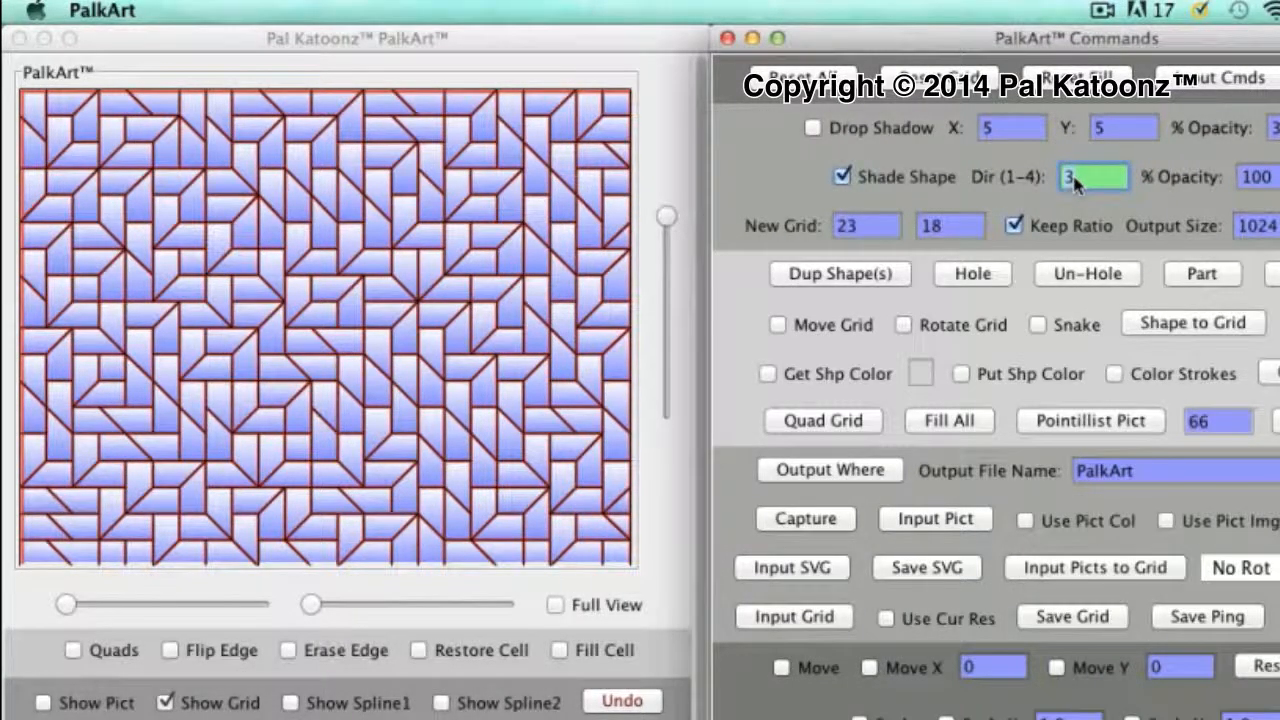
{"action": "double_click", "coordinate": [1076, 182]}
{"action": "type", "text": "4"}
{"action": "key", "text": "Return"}
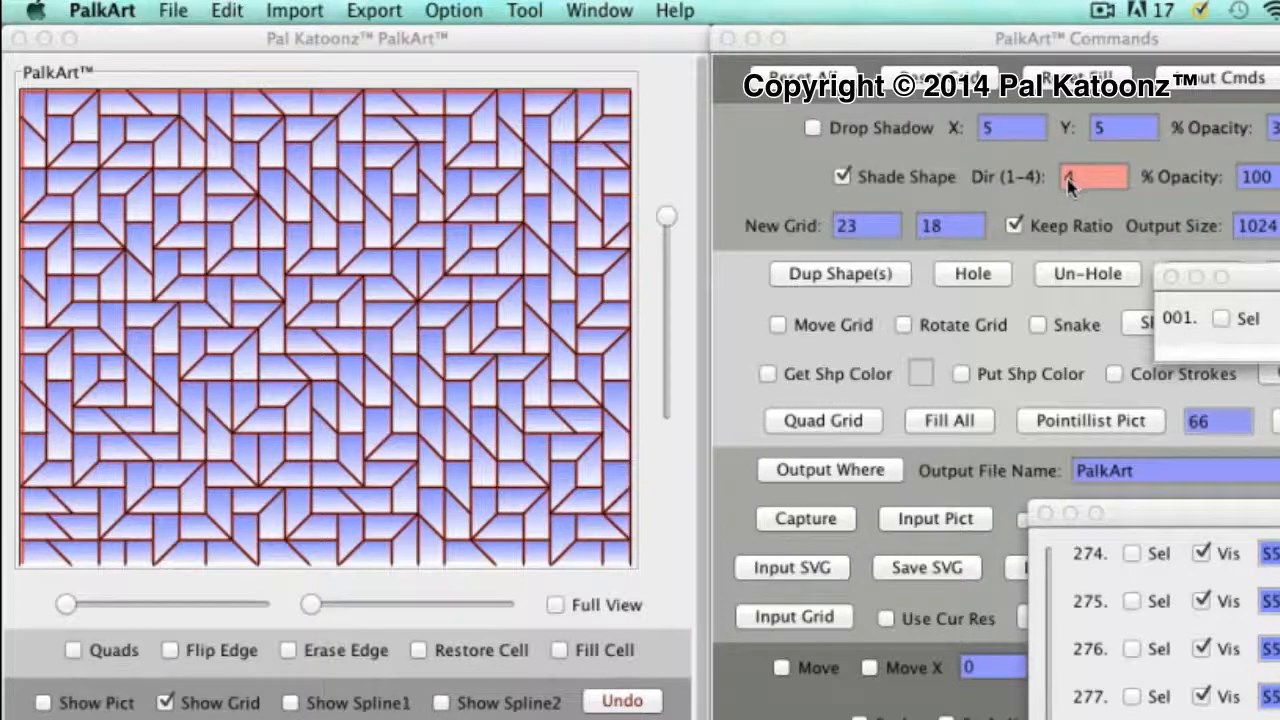
Set the shading direction to 1 and turn the drop shadow back on for all the shapes
{"action": "left_click", "coordinate": [1068, 186]}
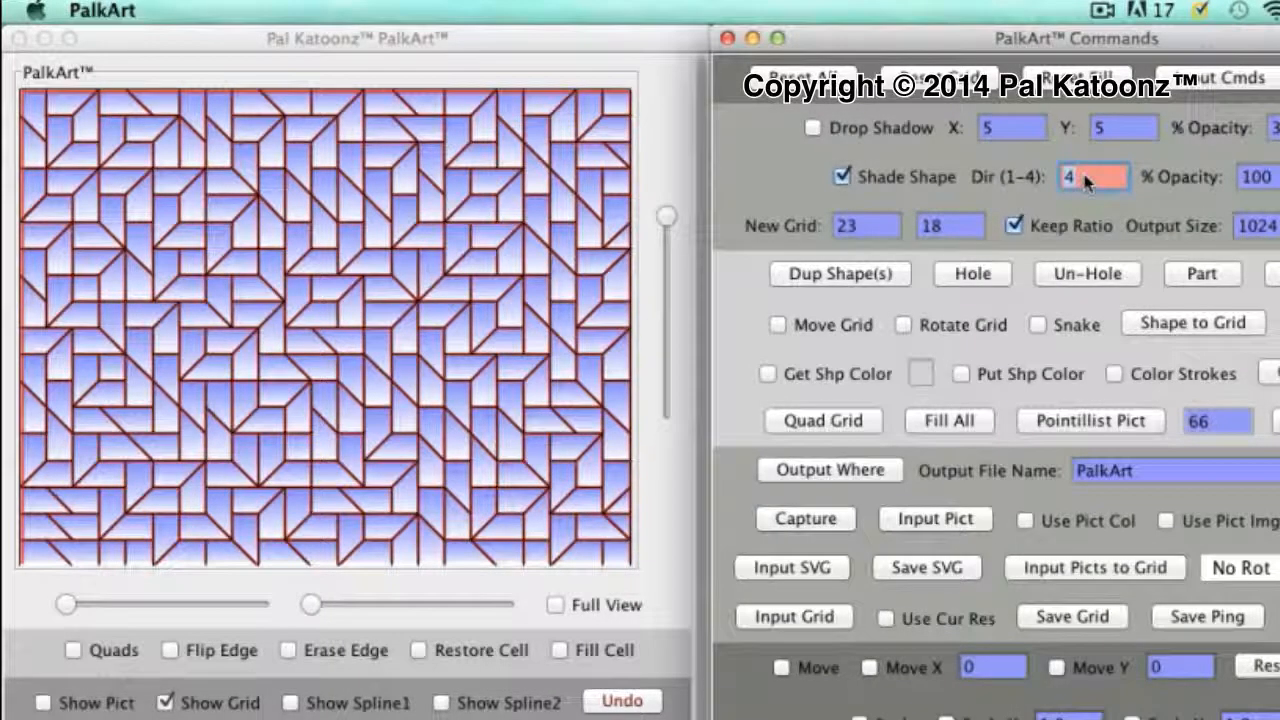
{"action": "type", "text": "1"}
{"action": "key", "text": "Return"}
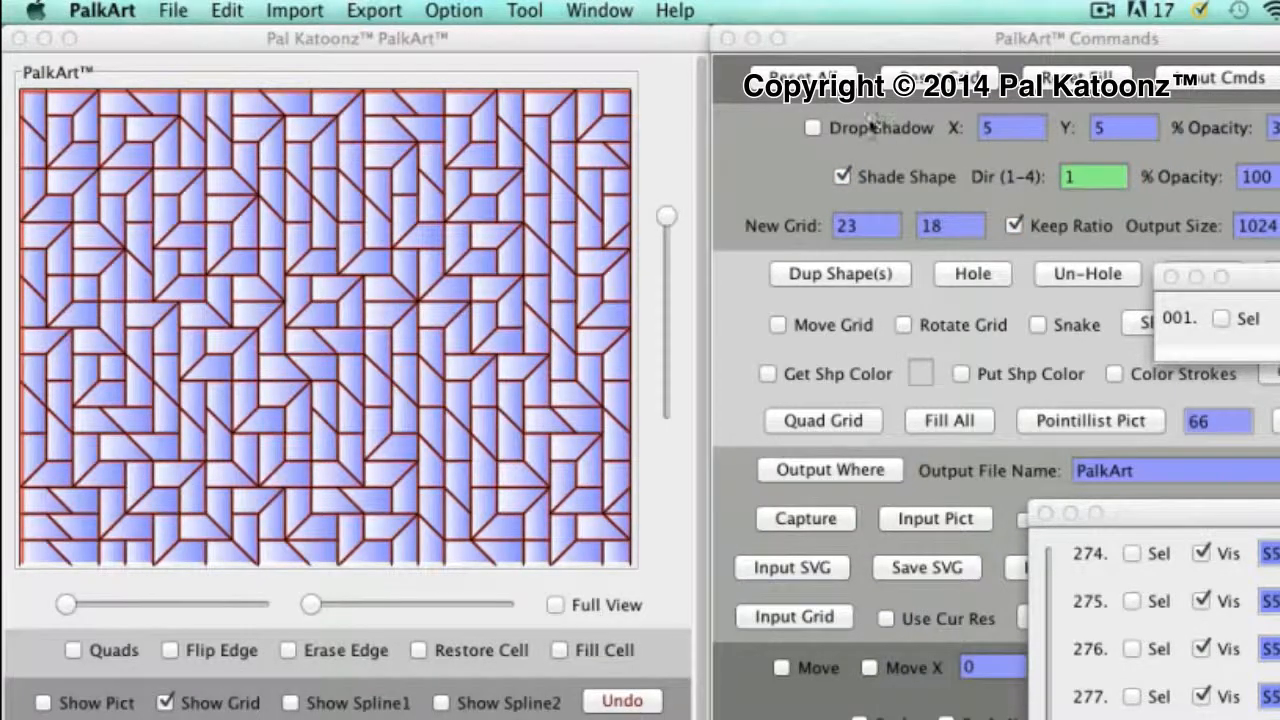
{"action": "left_click", "coordinate": [813, 128]}
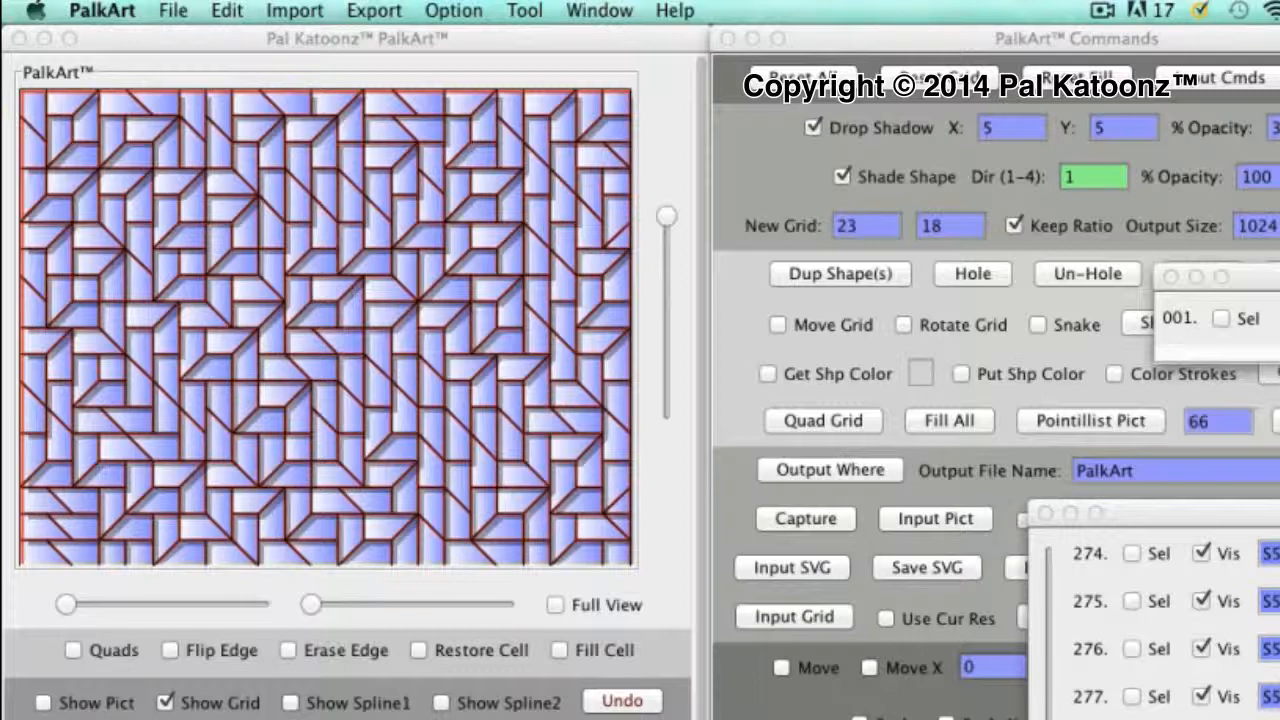
Try recolouring all the shapes yellow and undo the colour change
{"action": "left_click", "coordinate": [354, 289]}
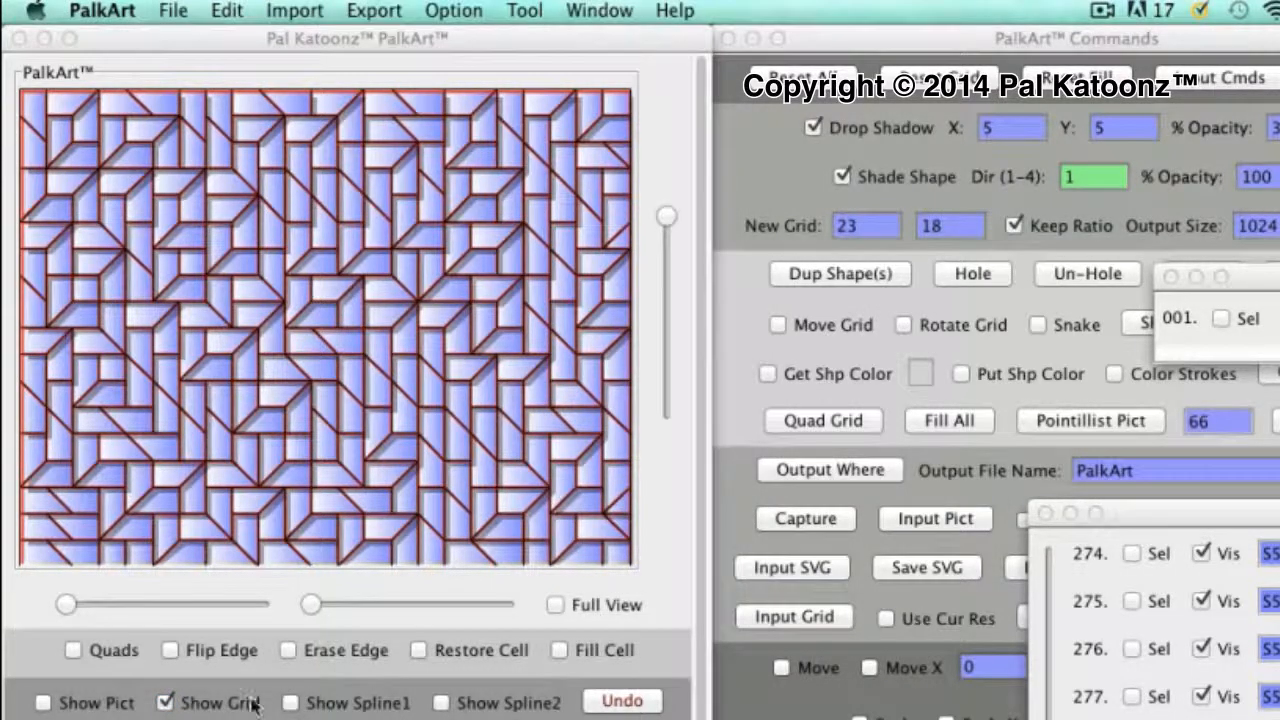
{"action": "key", "text": "super+grave"}
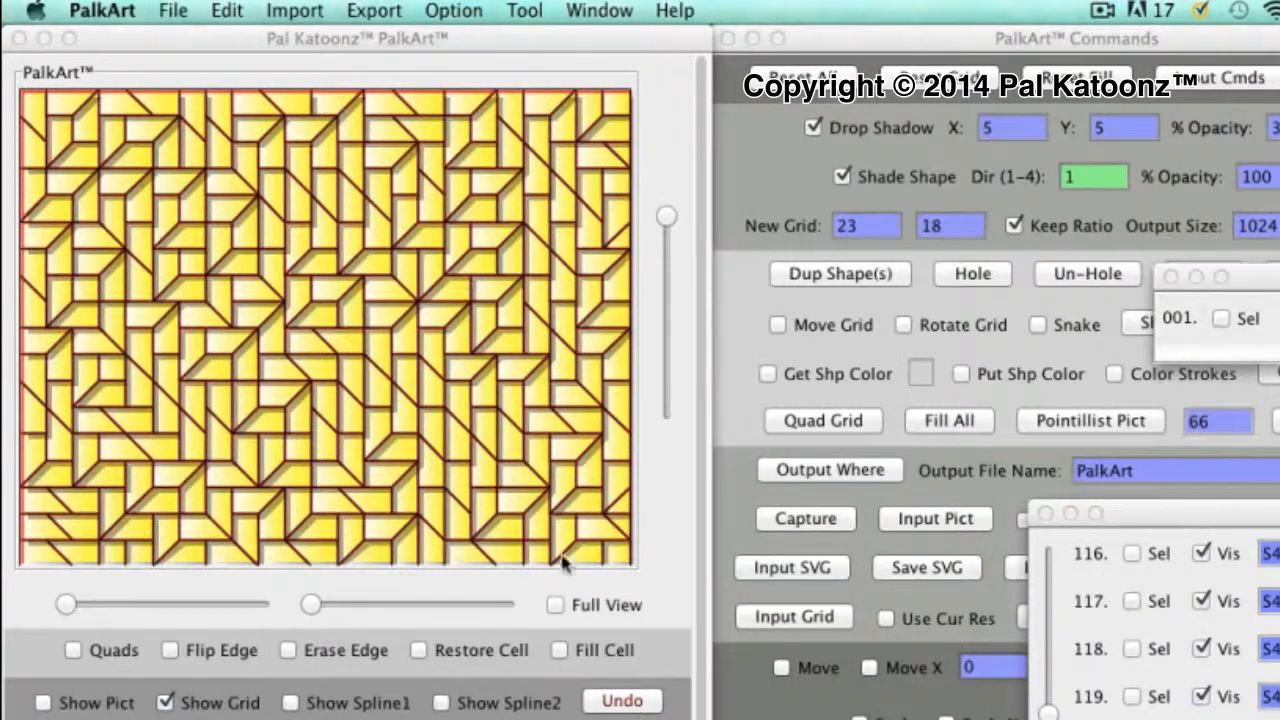
{"action": "left_click", "coordinate": [622, 701]}
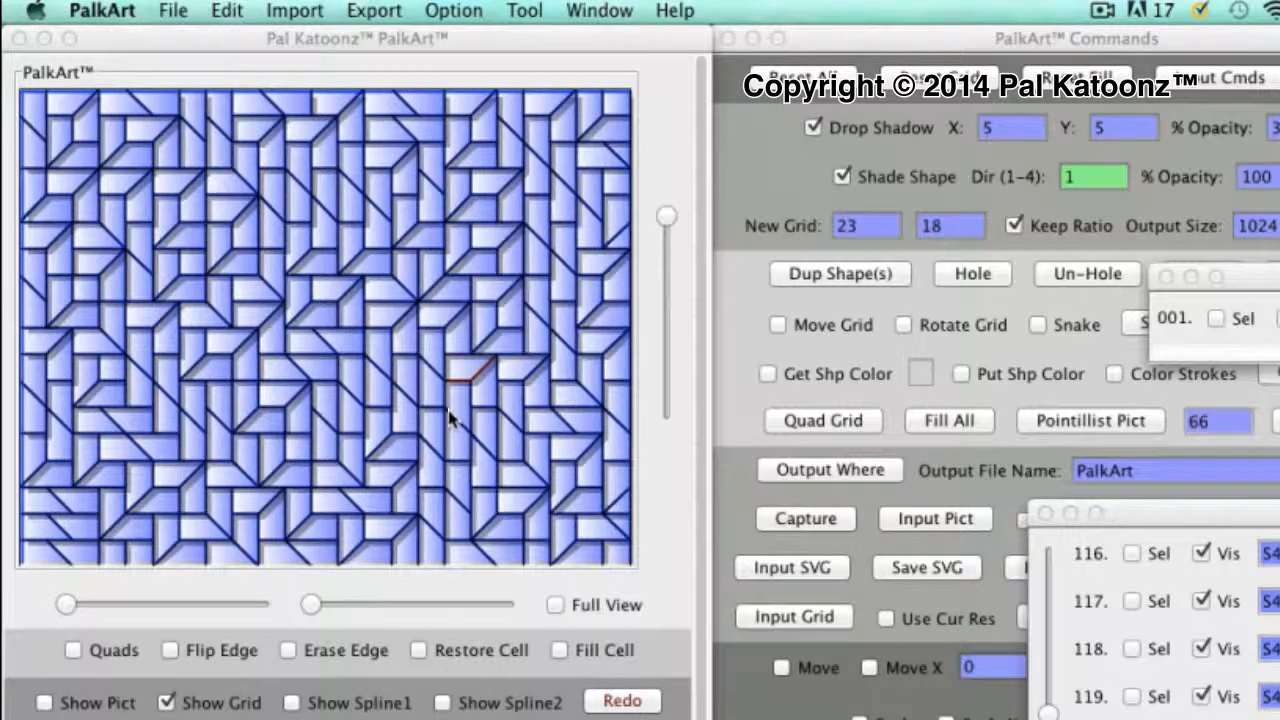
Paint a yellow ring of shapes around the middle of the grid and a pink ring along its inner side
{"action": "left_click", "coordinate": [456, 468]}
{"action": "mouse_move", "coordinate": [458, 420]}
{"action": "left_mouse_down"}
{"action": "mouse_move", "coordinate": [475, 358]}
{"action": "mouse_move", "coordinate": [452, 242]}
{"action": "mouse_move", "coordinate": [418, 190]}
{"action": "mouse_move", "coordinate": [225, 188]}
{"action": "mouse_move", "coordinate": [214, 257]}
{"action": "mouse_move", "coordinate": [150, 380]}
{"action": "mouse_move", "coordinate": [177, 443]}
{"action": "mouse_move", "coordinate": [214, 466]}
{"action": "mouse_move", "coordinate": [432, 473]}
{"action": "mouse_move", "coordinate": [465, 425]}
{"action": "mouse_move", "coordinate": [484, 352]}
{"action": "mouse_move", "coordinate": [458, 263]}
{"action": "mouse_move", "coordinate": [370, 160]}
{"action": "mouse_move", "coordinate": [295, 152]}
{"action": "mouse_move", "coordinate": [240, 185]}
{"action": "mouse_move", "coordinate": [177, 302]}
{"action": "mouse_move", "coordinate": [165, 440]}
{"action": "mouse_move", "coordinate": [195, 475]}
{"action": "mouse_move", "coordinate": [290, 510]}
{"action": "mouse_move", "coordinate": [400, 495]}
{"action": "left_mouse_up"}
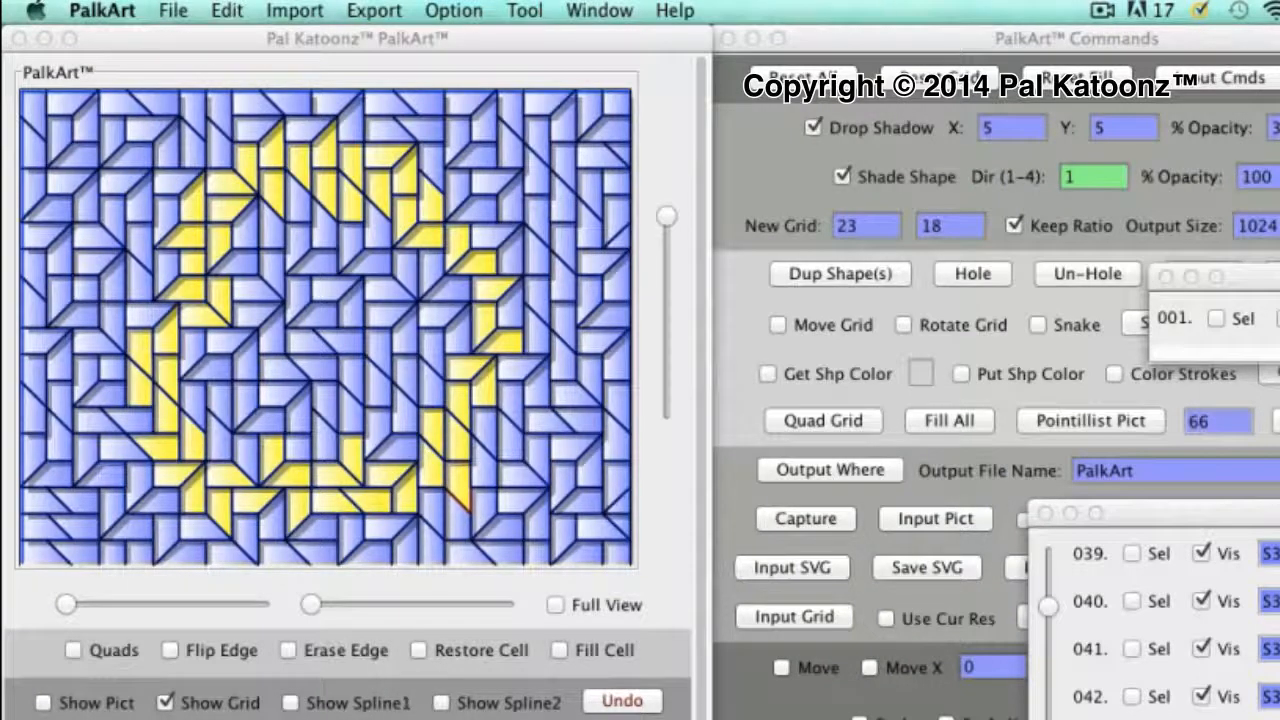
{"action": "left_click", "coordinate": [166, 702]}
{"action": "left_click", "coordinate": [358, 467]}
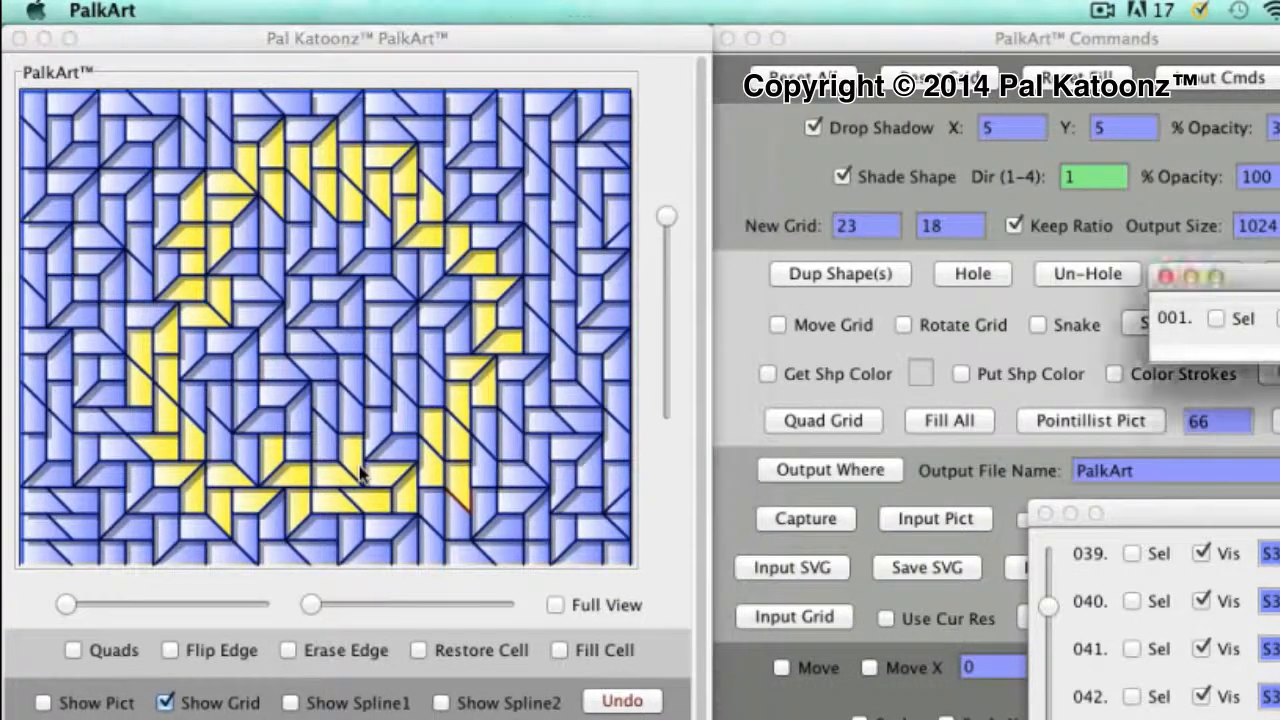
{"action": "left_click", "coordinate": [410, 447]}
{"action": "mouse_move", "coordinate": [437, 424]}
{"action": "left_mouse_down"}
{"action": "mouse_move", "coordinate": [465, 370]}
{"action": "mouse_move", "coordinate": [472, 290]}
{"action": "mouse_move", "coordinate": [457, 243]}
{"action": "mouse_move", "coordinate": [340, 200]}
{"action": "mouse_move", "coordinate": [220, 240]}
{"action": "mouse_move", "coordinate": [185, 390]}
{"action": "mouse_move", "coordinate": [203, 462]}
{"action": "mouse_move", "coordinate": [277, 533]}
{"action": "left_mouse_up"}
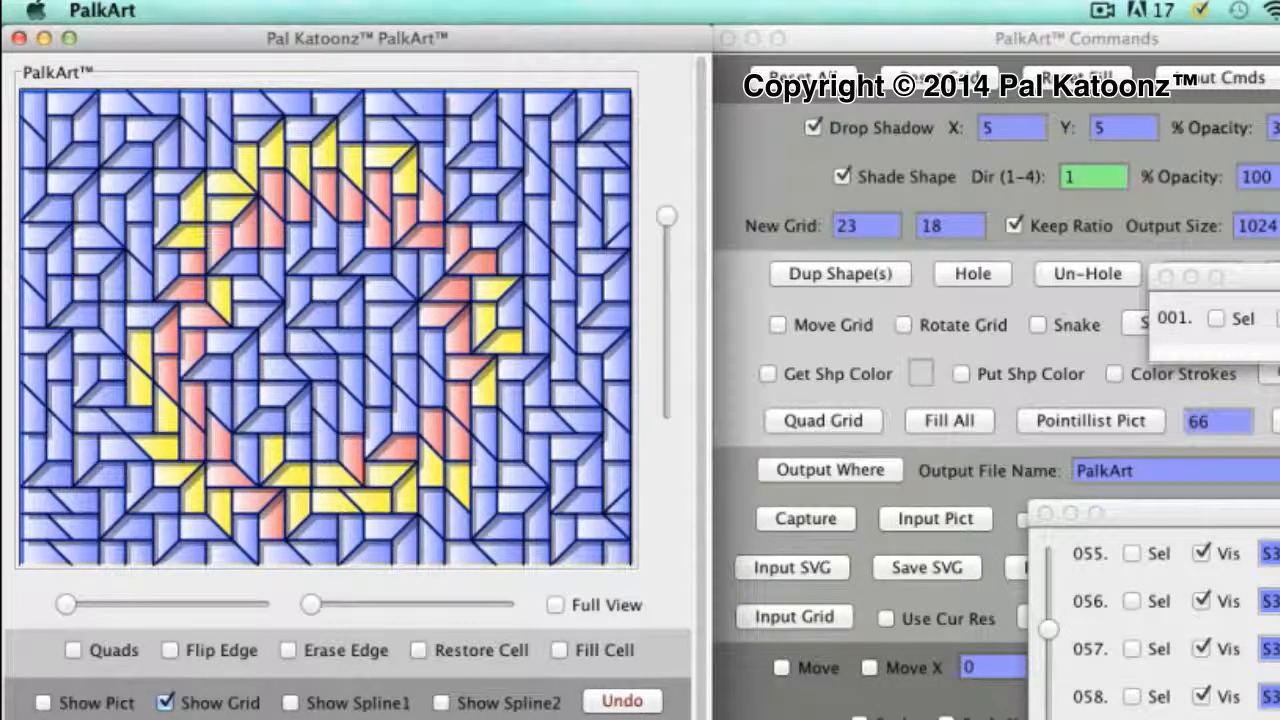
Paint a dark blue band of shapes outside the yellow ring and dark red arcs beyond it on both sides
{"action": "mouse_move", "coordinate": [524, 289]}
{"action": "left_mouse_down"}
{"action": "mouse_move", "coordinate": [423, 137]}
{"action": "mouse_move", "coordinate": [320, 105]}
{"action": "mouse_move", "coordinate": [243, 110]}
{"action": "mouse_move", "coordinate": [145, 205]}
{"action": "mouse_move", "coordinate": [133, 280]}
{"action": "mouse_move", "coordinate": [70, 335]}
{"action": "mouse_move", "coordinate": [126, 488]}
{"action": "mouse_move", "coordinate": [177, 543]}
{"action": "mouse_move", "coordinate": [291, 571]}
{"action": "mouse_move", "coordinate": [390, 542]}
{"action": "mouse_move", "coordinate": [470, 495]}
{"action": "mouse_move", "coordinate": [530, 382]}
{"action": "mouse_move", "coordinate": [533, 218]}
{"action": "mouse_move", "coordinate": [500, 154]}
{"action": "left_mouse_up"}
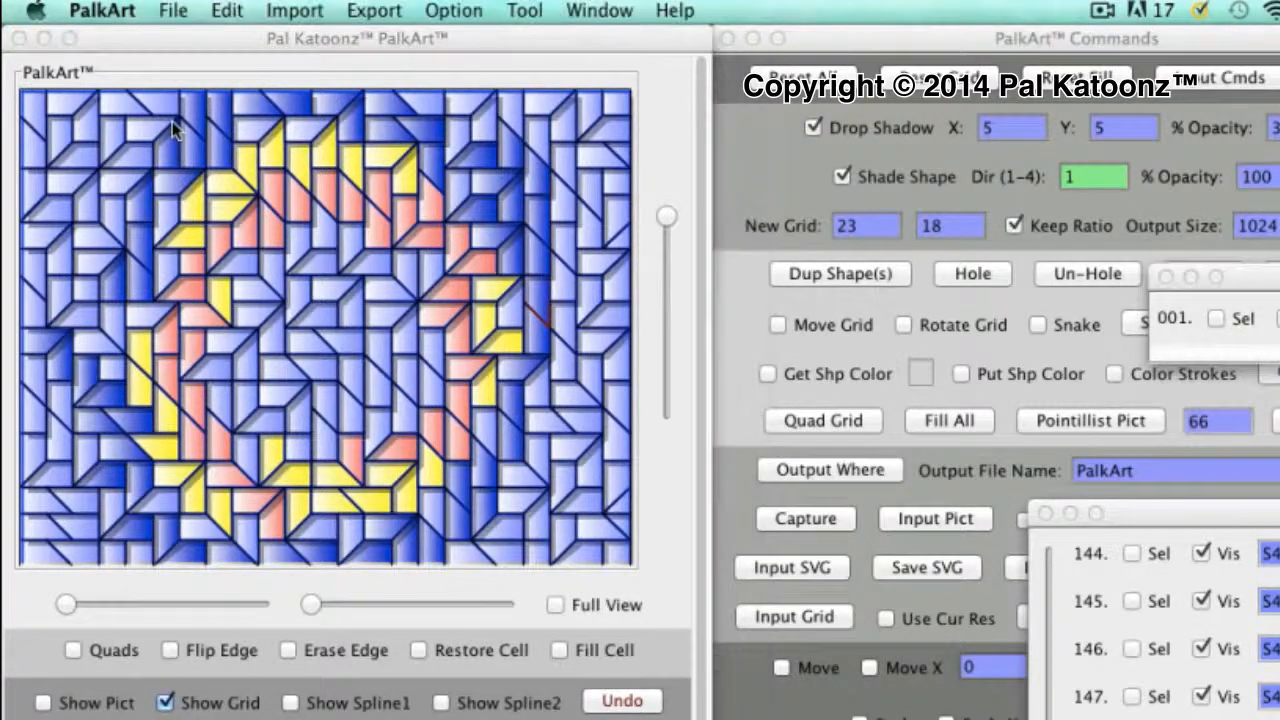
{"action": "mouse_move", "coordinate": [172, 128]}
{"action": "left_mouse_down"}
{"action": "mouse_move", "coordinate": [130, 170]}
{"action": "mouse_move", "coordinate": [70, 290]}
{"action": "mouse_move", "coordinate": [68, 380]}
{"action": "mouse_move", "coordinate": [118, 480]}
{"action": "mouse_move", "coordinate": [212, 532]}
{"action": "mouse_move", "coordinate": [216, 548]}
{"action": "left_mouse_up"}
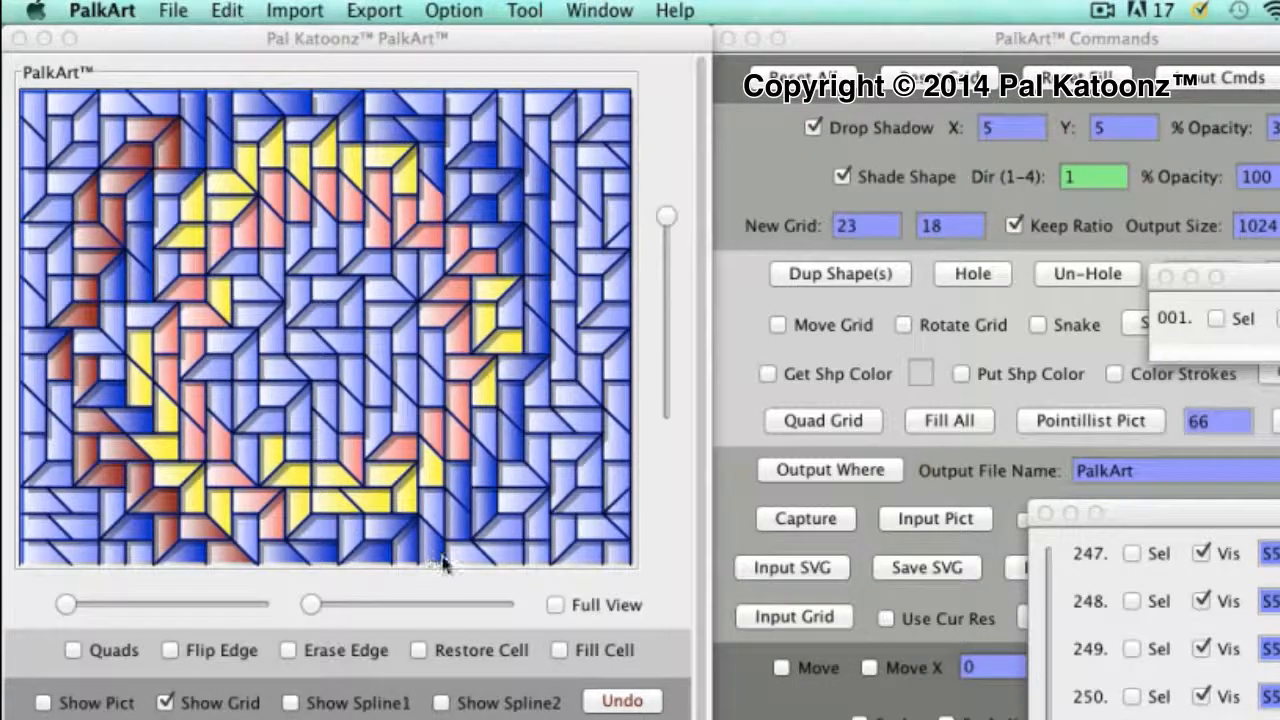
{"action": "mouse_move", "coordinate": [443, 563]}
{"action": "left_mouse_down"}
{"action": "mouse_move", "coordinate": [520, 505]}
{"action": "mouse_move", "coordinate": [550, 445]}
{"action": "mouse_move", "coordinate": [564, 288]}
{"action": "mouse_move", "coordinate": [529, 163]}
{"action": "mouse_move", "coordinate": [488, 118]}
{"action": "mouse_move", "coordinate": [458, 125]}
{"action": "mouse_move", "coordinate": [422, 105]}
{"action": "left_mouse_up"}
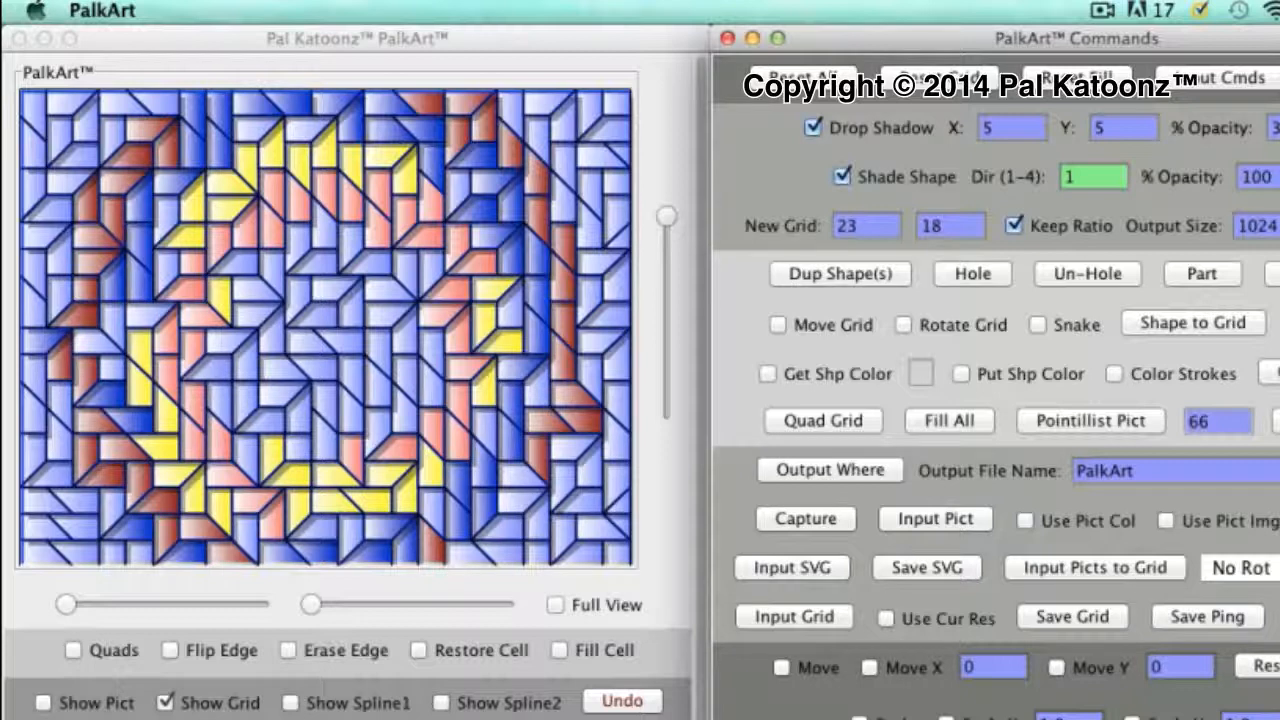
Display the first photo behind the shapes and hide the grid lines
{"action": "left_click", "coordinate": [57, 705]}
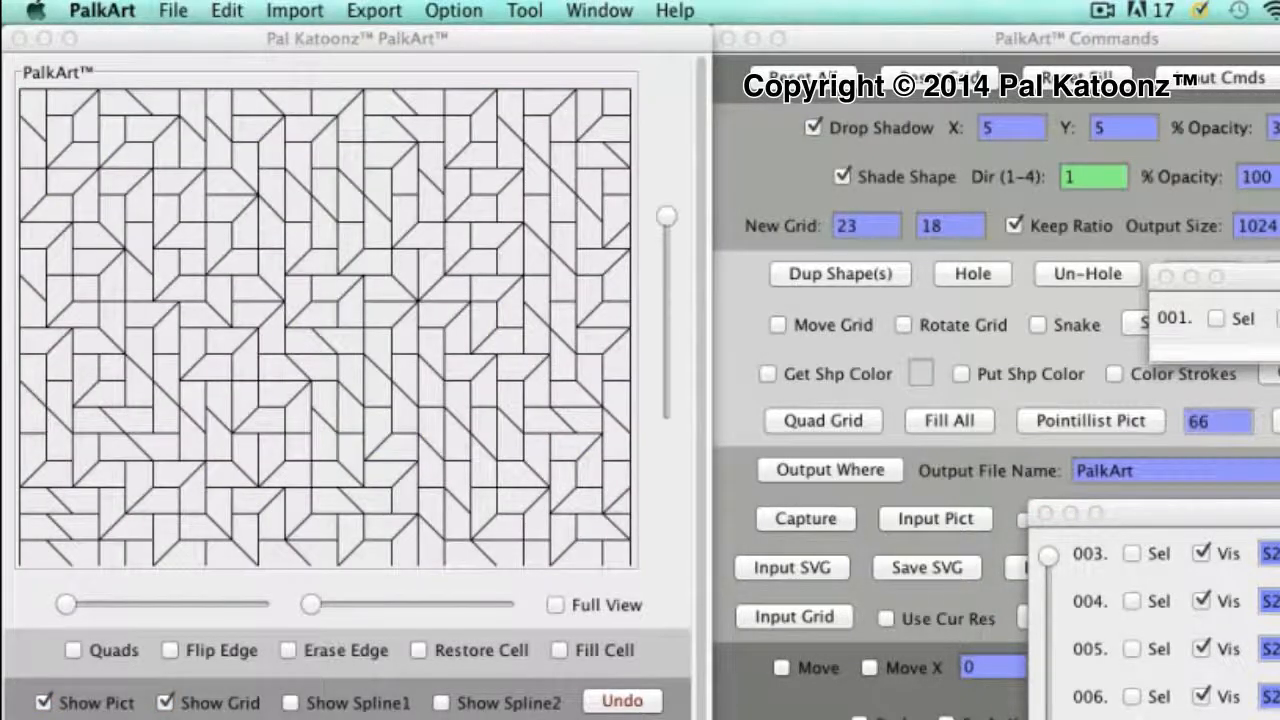
{"action": "left_click", "coordinate": [167, 702]}
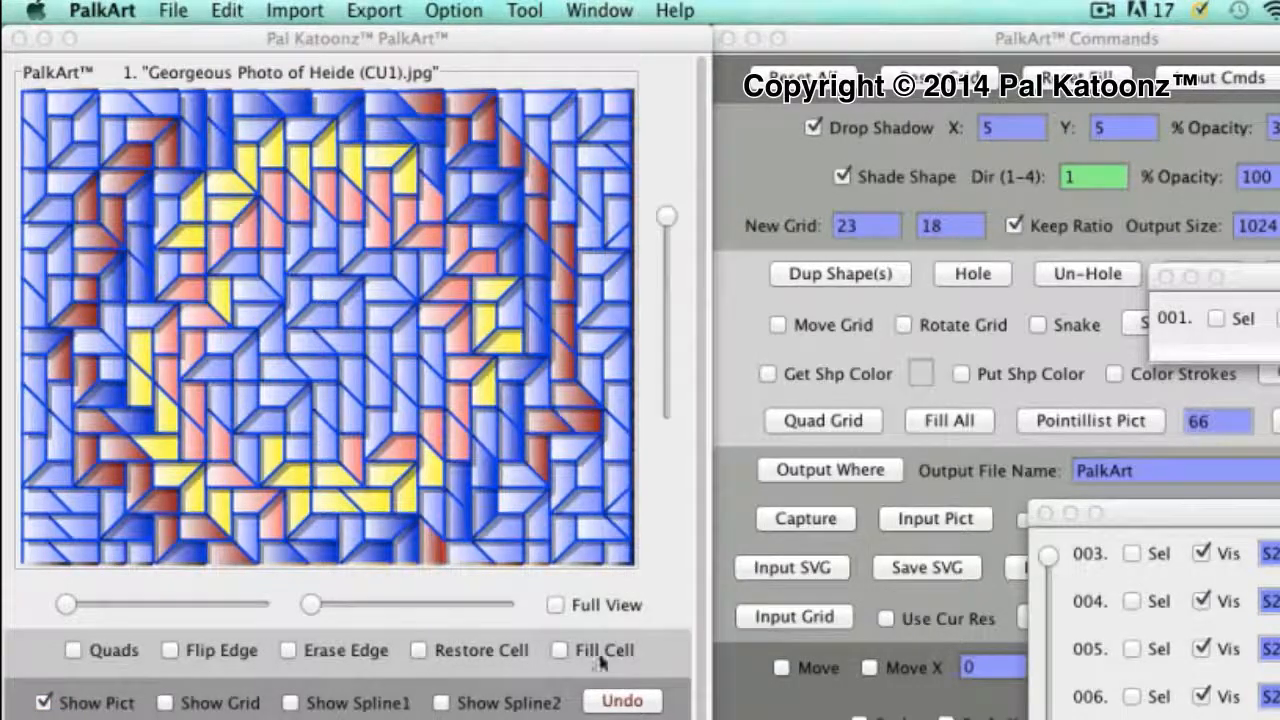
Move the shape list clear of the commands and turn on Use Pict Img for all the shapes
{"action": "left_click_drag", "start_coordinate": [1250, 513], "coordinate": [1279, 655]}
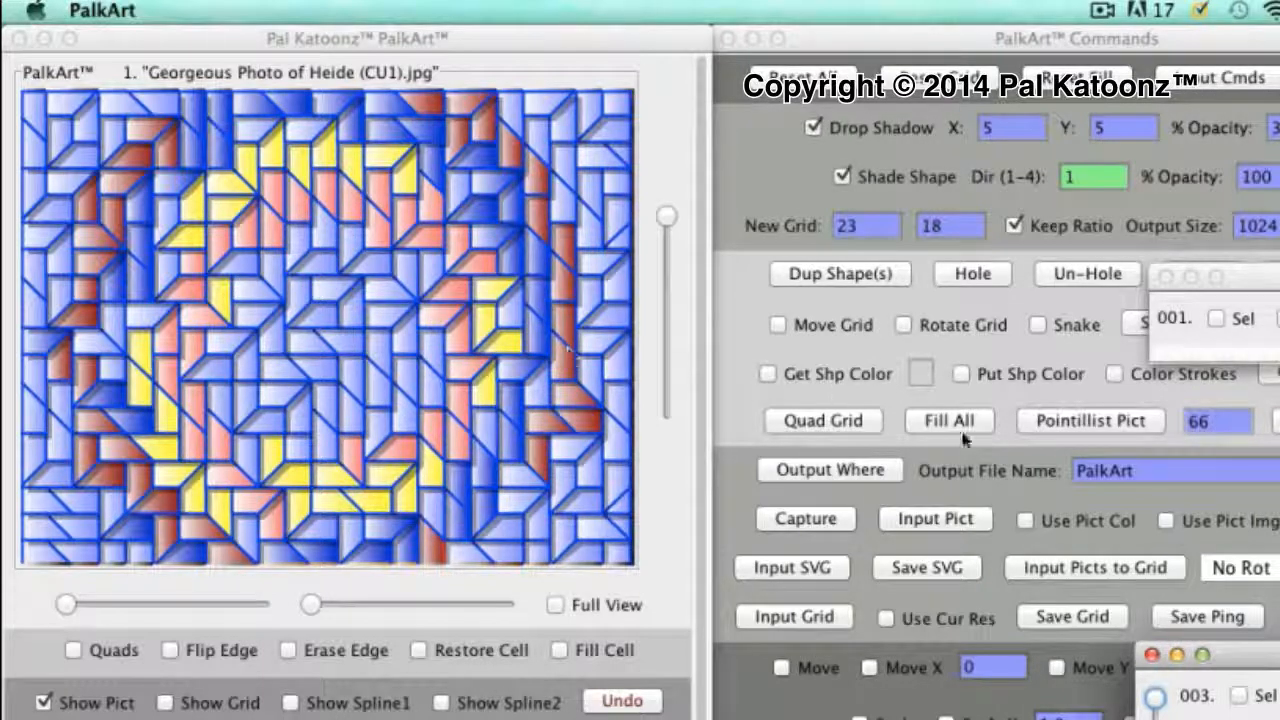
{"action": "left_click", "coordinate": [1166, 522]}
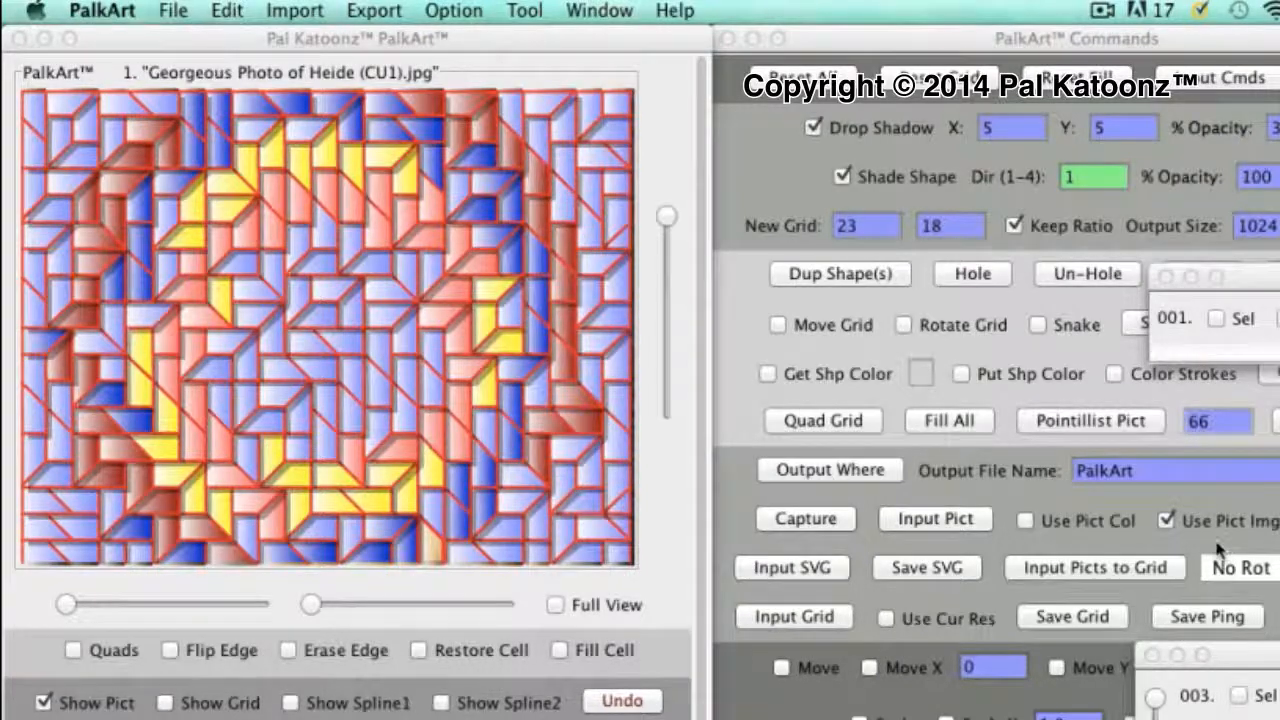
Switch Use Pict Img off and on again to fill the shapes with the photo
{"action": "left_click", "coordinate": [1166, 521]}
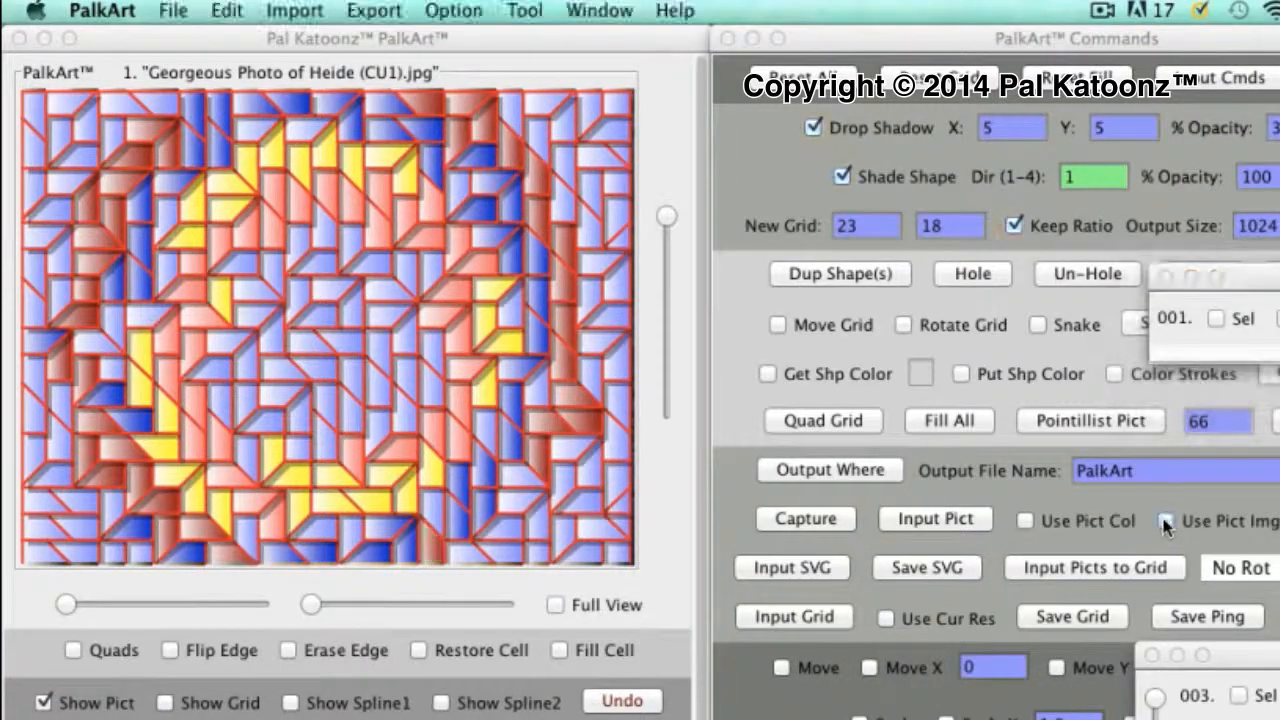
{"action": "left_click", "coordinate": [1166, 521]}
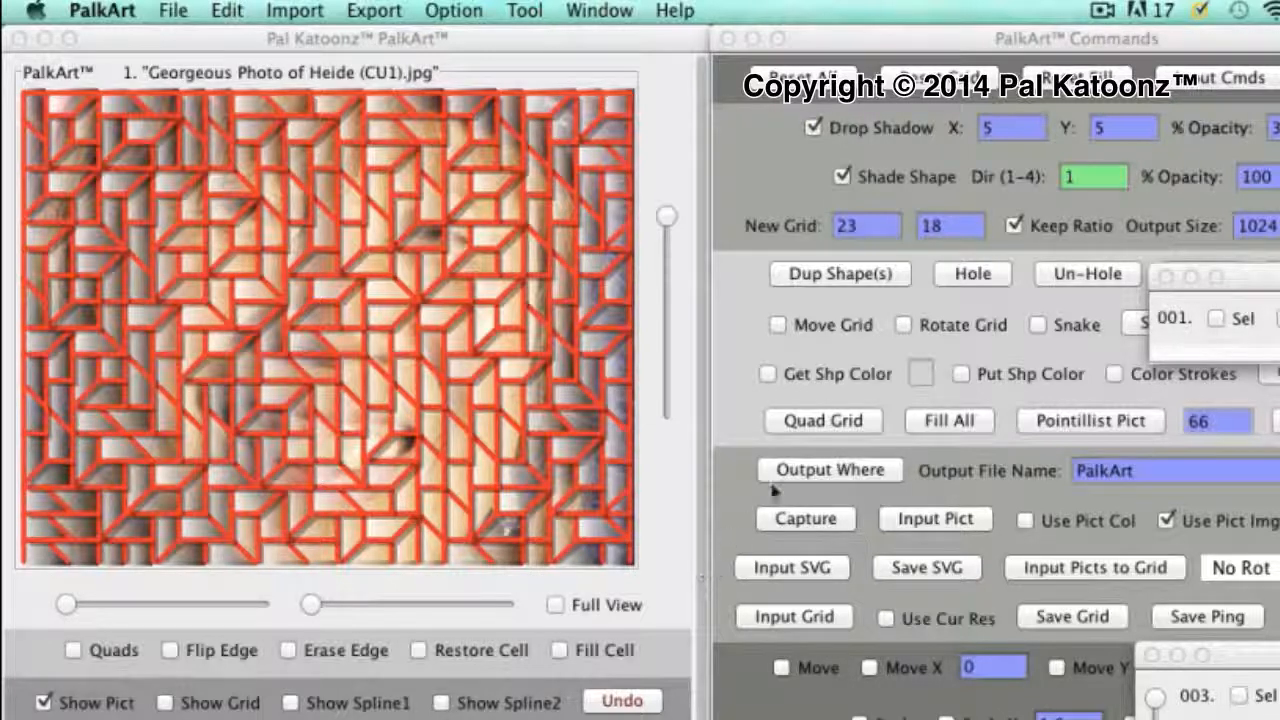
Set the Shade Shape opacity to 50% for the photo-filled shapes
{"action": "left_click", "coordinate": [1245, 180]}
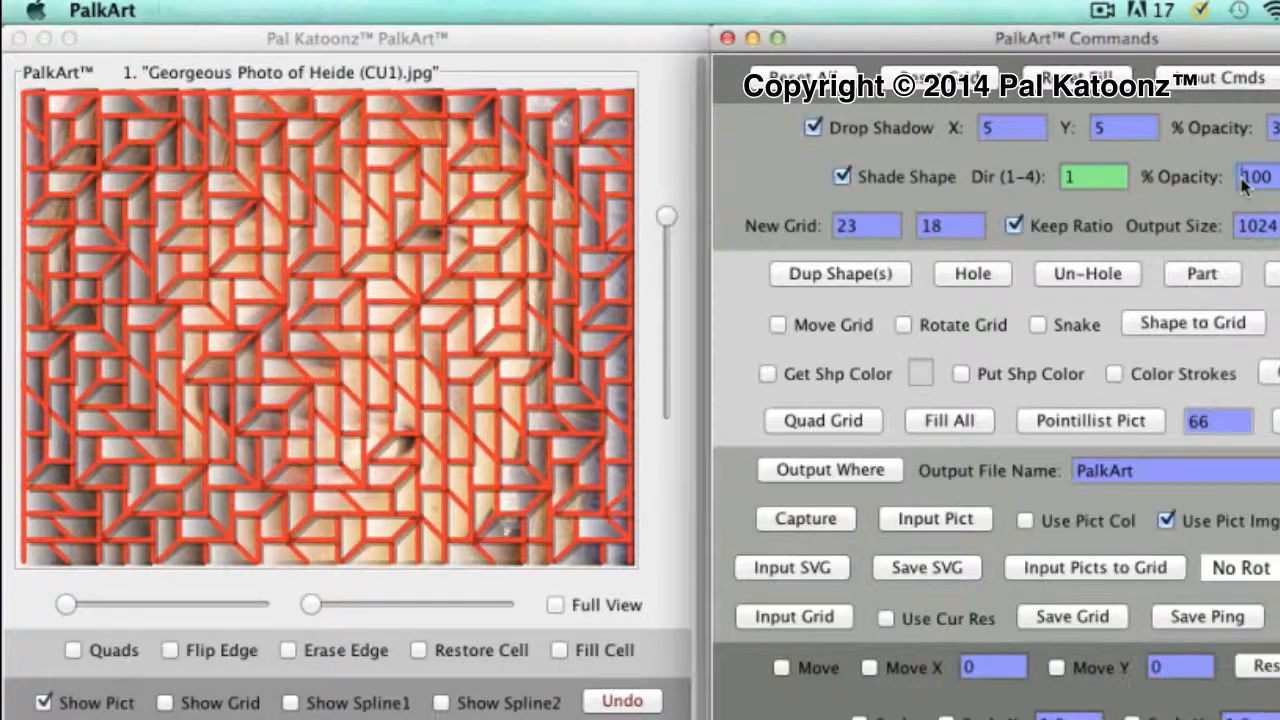
{"action": "left_click", "coordinate": [1245, 180]}
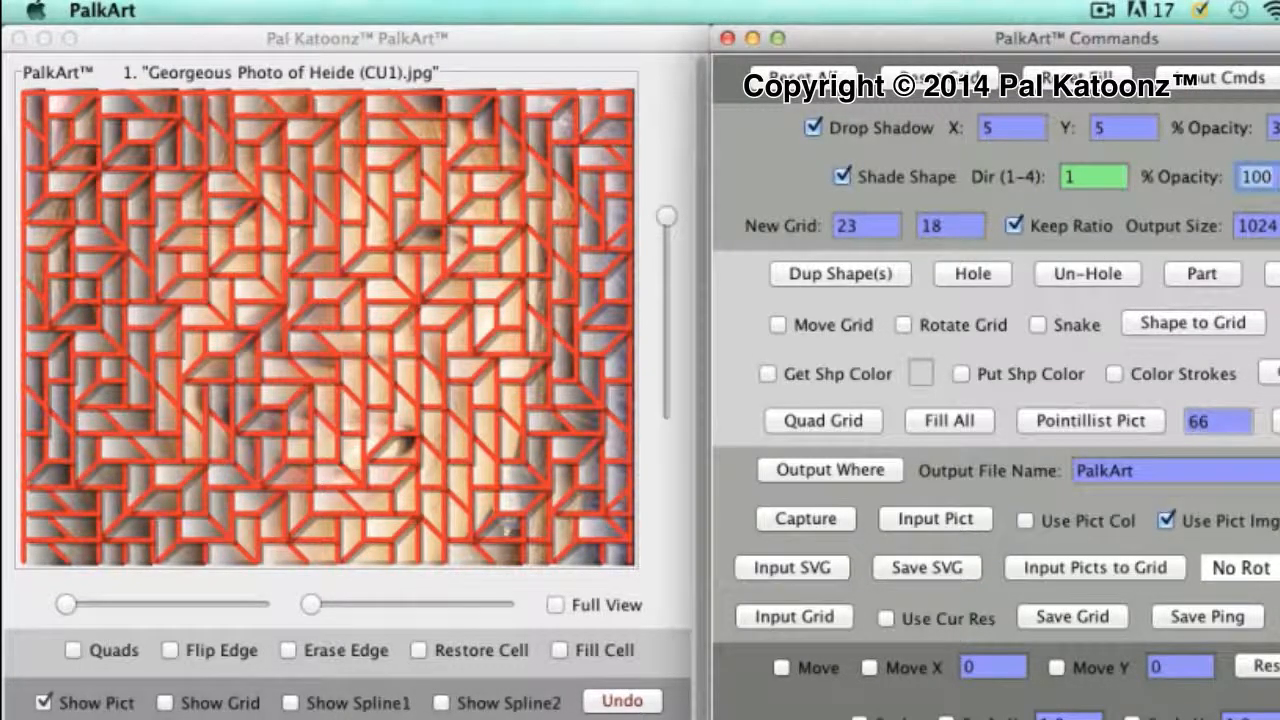
{"action": "type", "text": "50"}
{"action": "key", "text": "Return"}
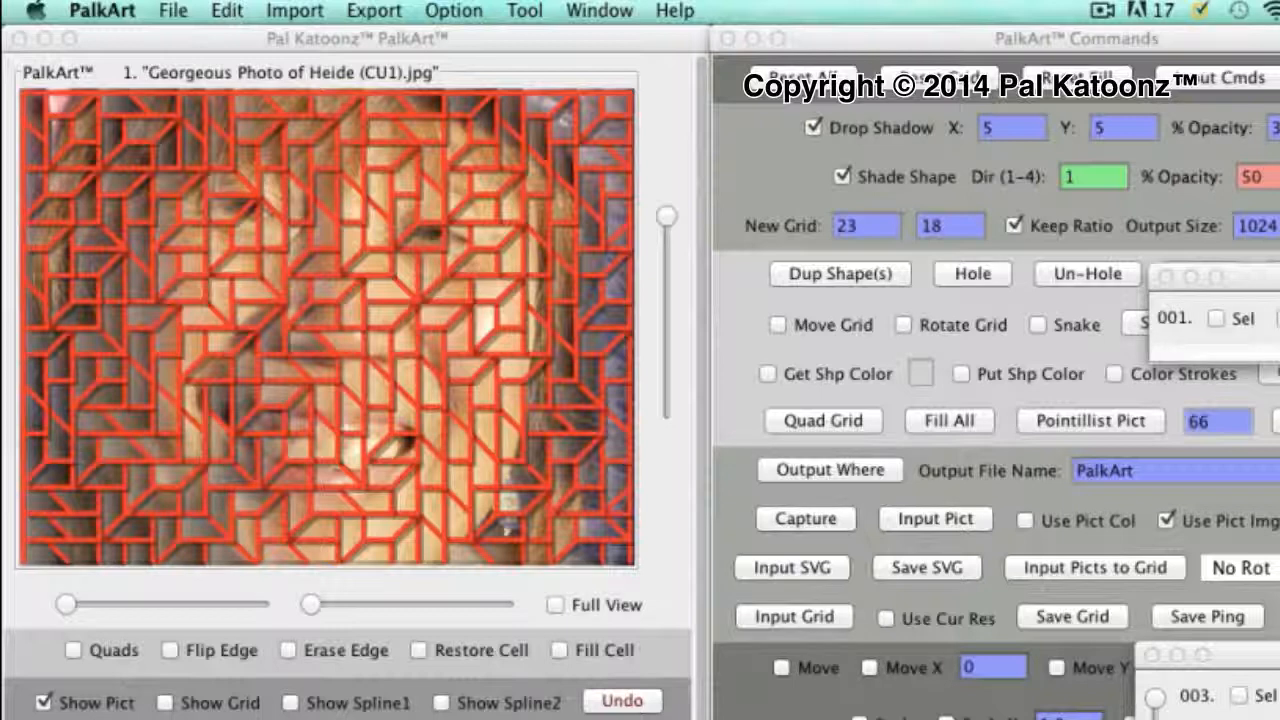
Try a Shade Shape opacity of 80%, and set it back to 100%
{"action": "left_click", "coordinate": [1248, 178]}
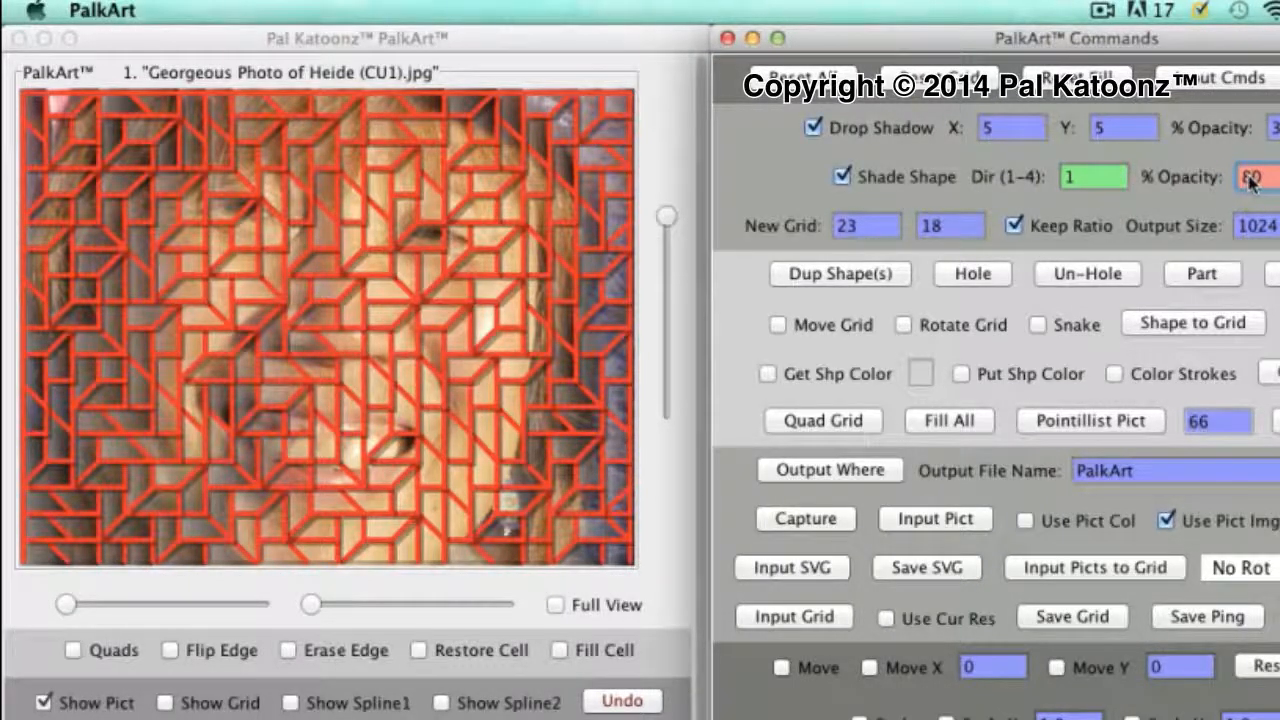
{"action": "key", "text": "Return"}
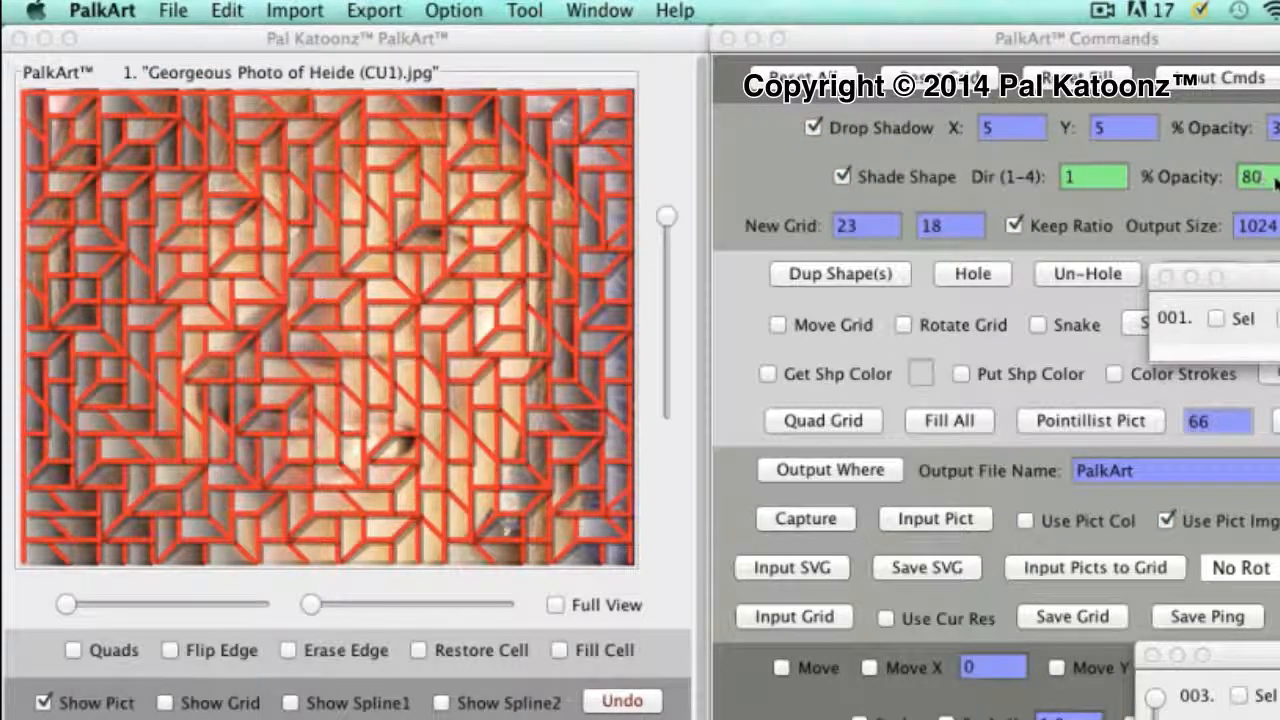
{"action": "left_click", "coordinate": [1250, 178]}
{"action": "type", "text": "100"}
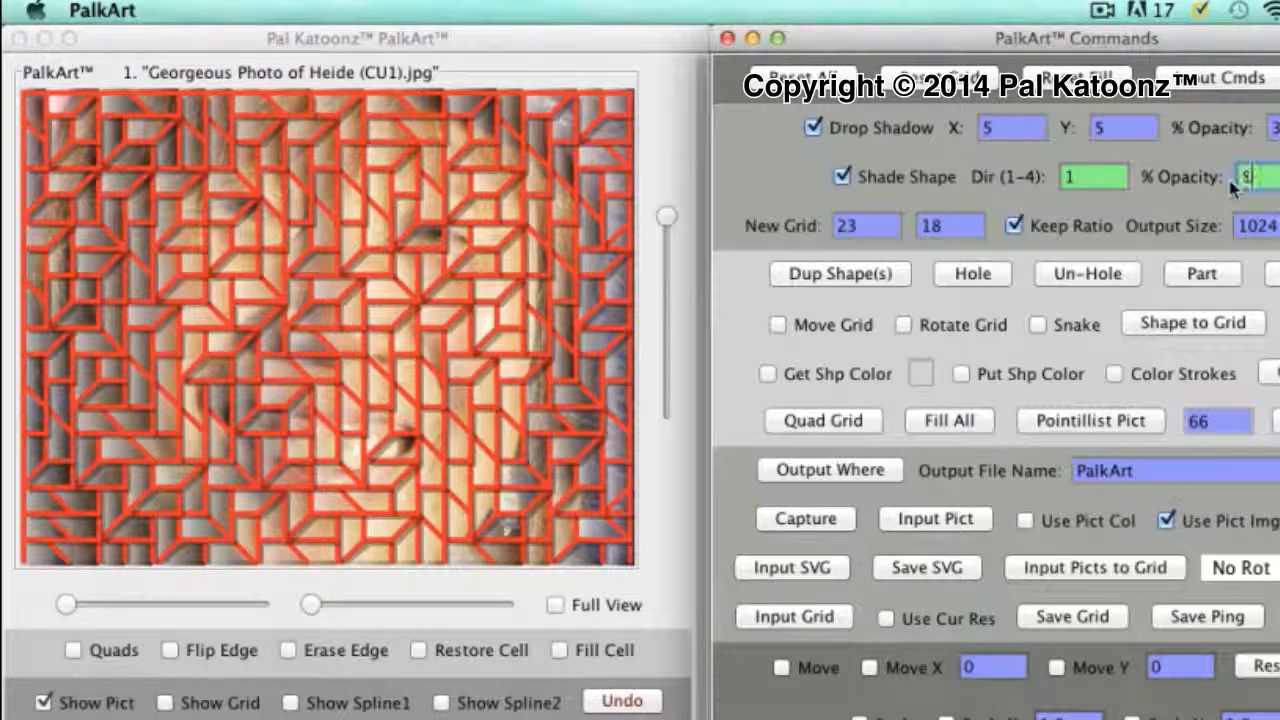
{"action": "key", "text": "Return"}
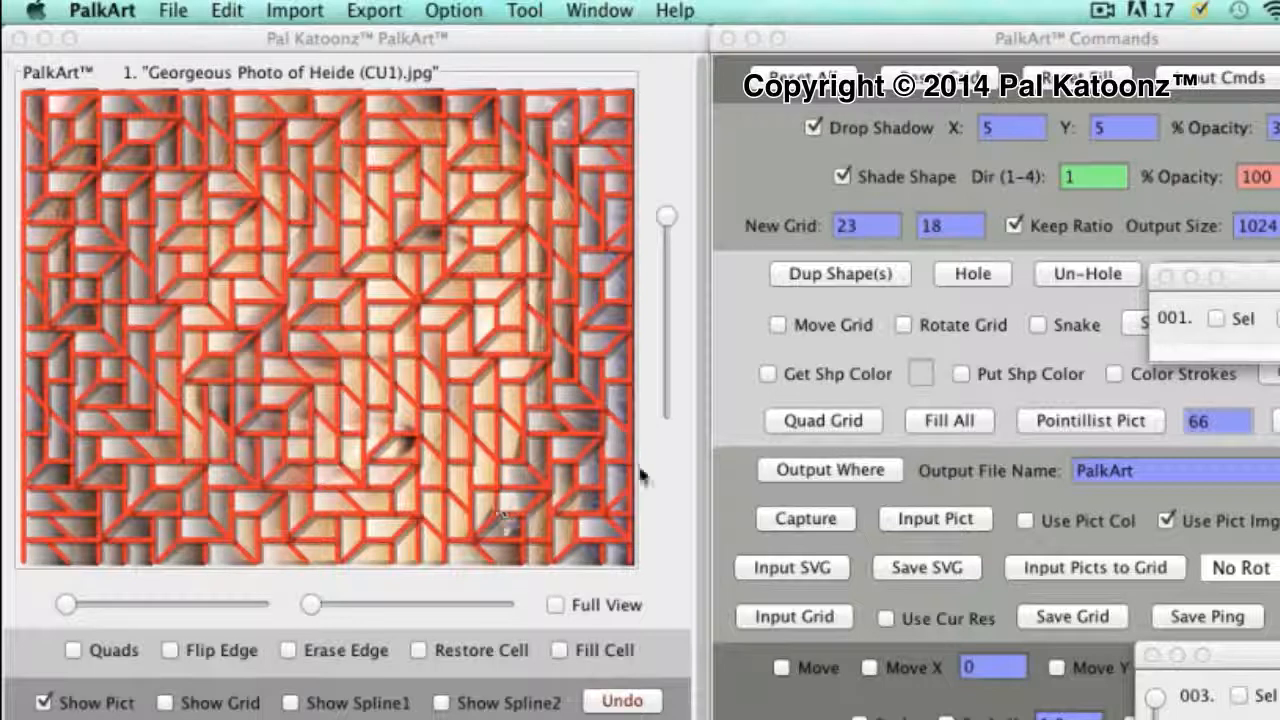
Hide the red outlines around the shapes and switch Drop Shadow off and back on to compare the artwork
{"action": "left_click", "coordinate": [731, 402]}
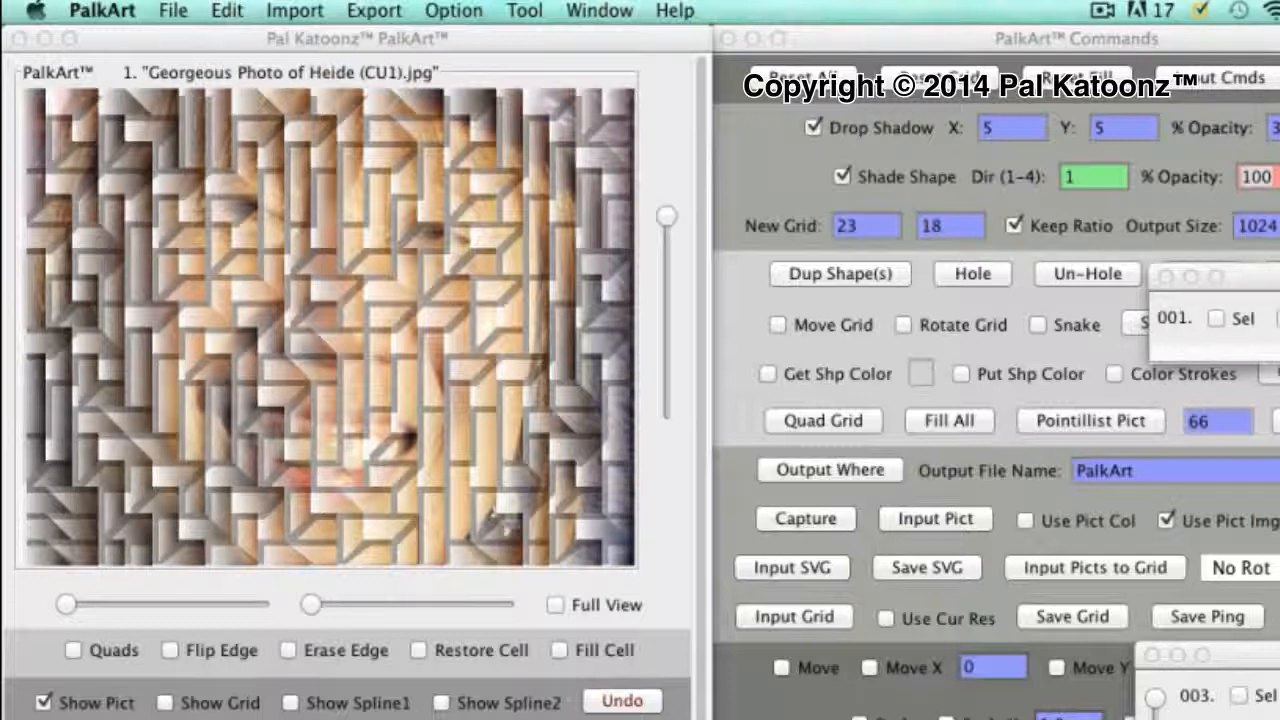
{"action": "left_click", "coordinate": [814, 130]}
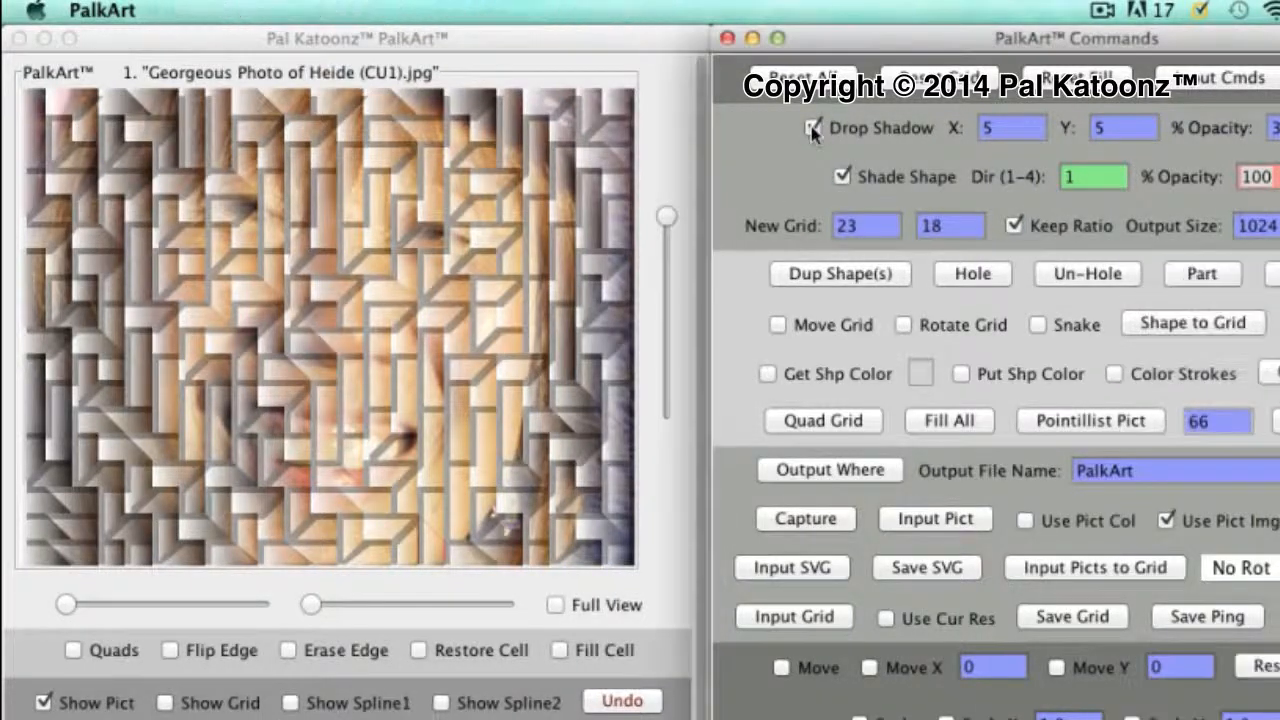
{"action": "left_click", "coordinate": [813, 129]}
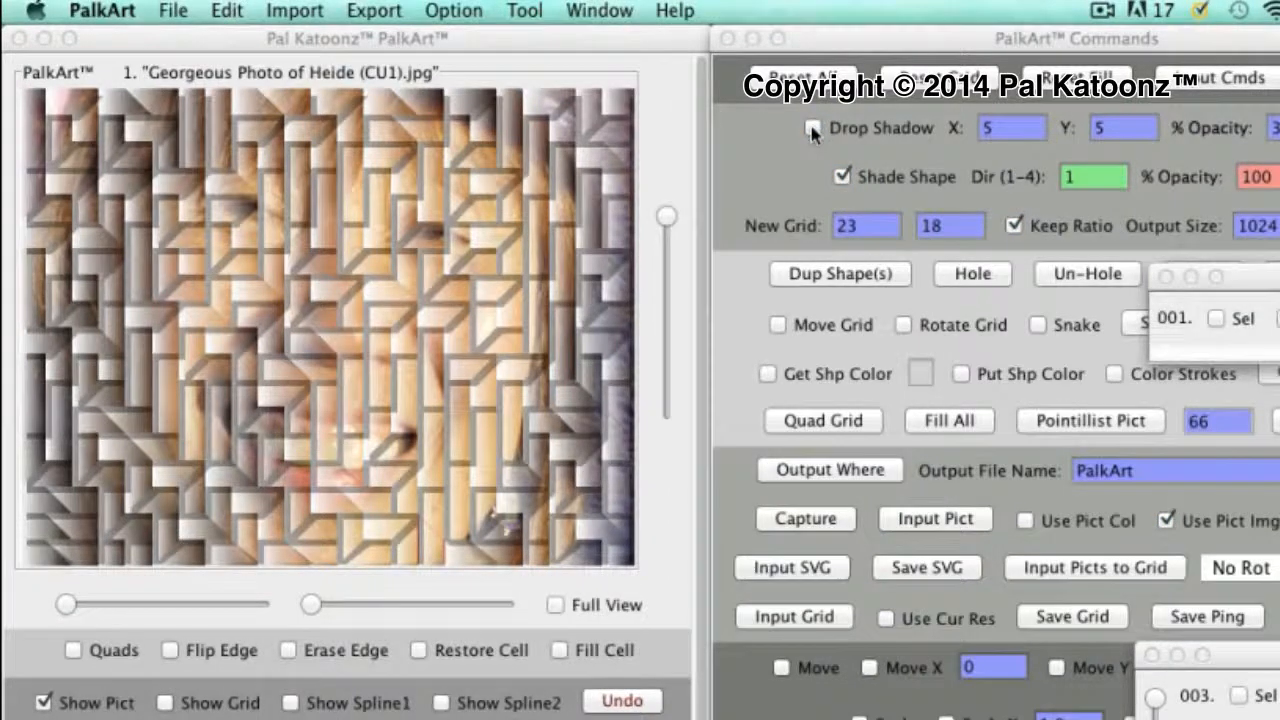
{"action": "left_click", "coordinate": [813, 129]}
{"action": "left_click", "coordinate": [813, 128]}
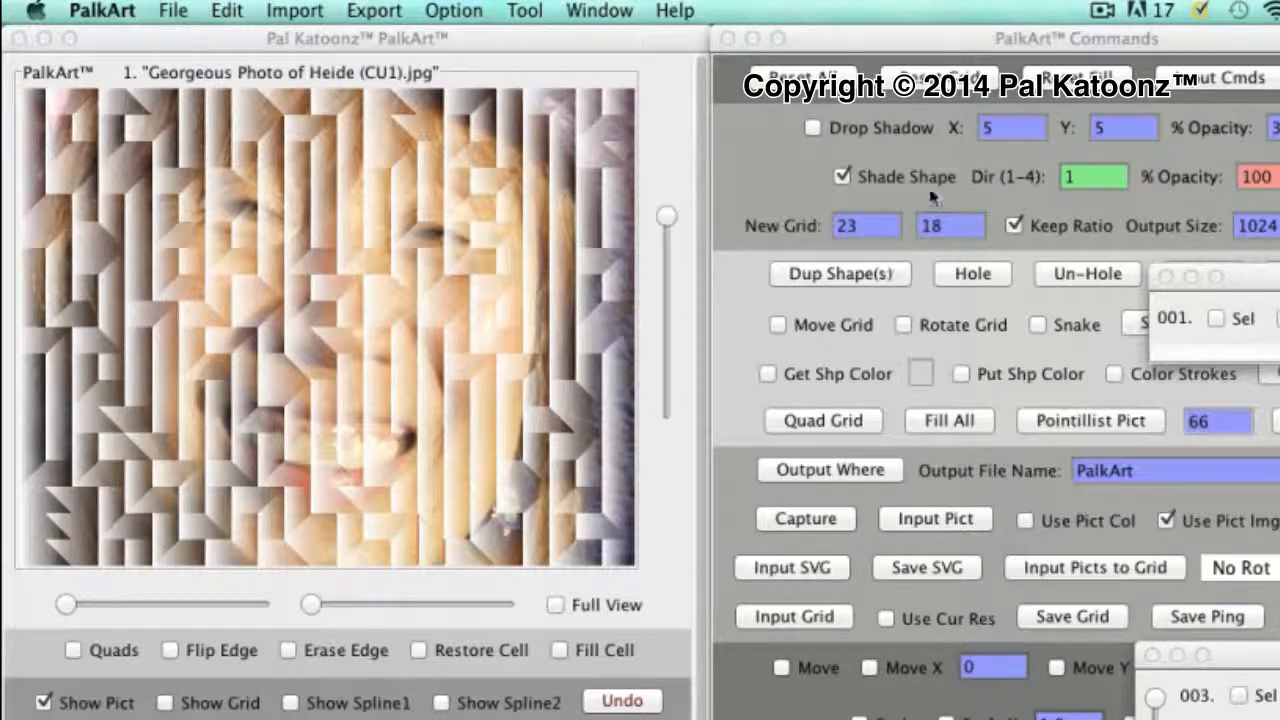
{"action": "left_click", "coordinate": [812, 128]}
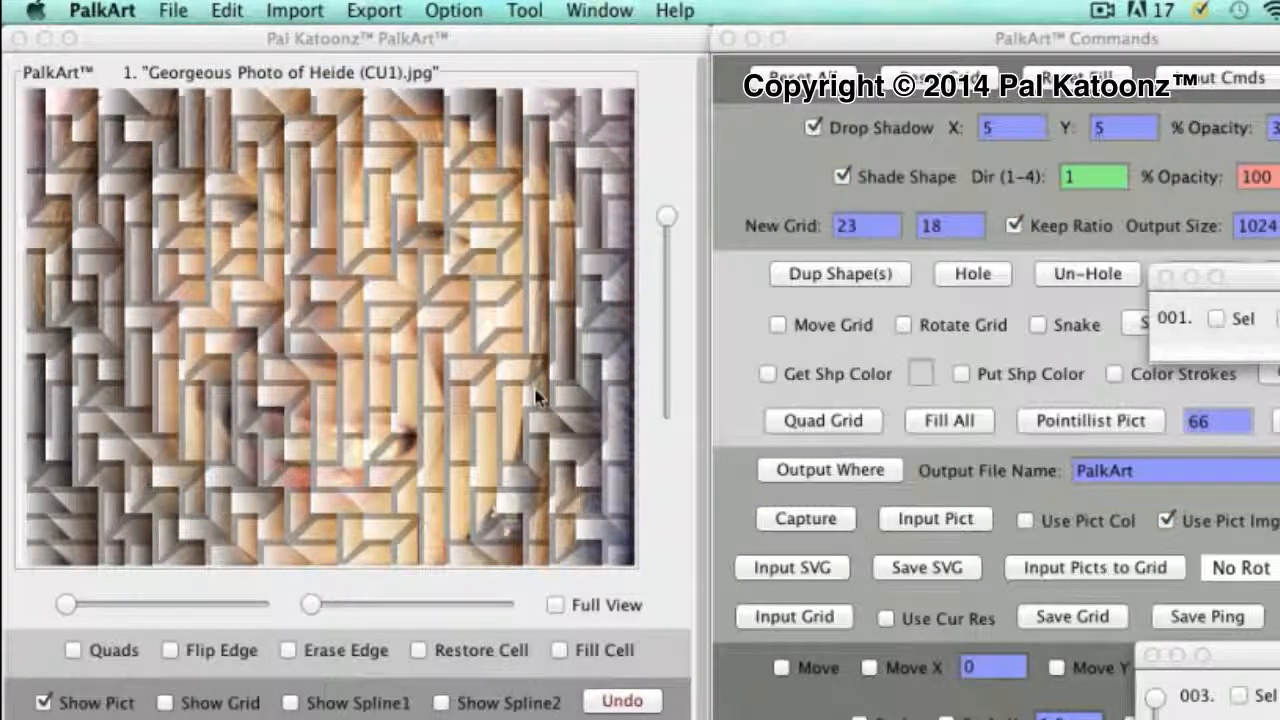
Turn on Use Pict Col to blend the shape colours with the photo, and turn off Drop Shadow
{"action": "left_click", "coordinate": [746, 395]}
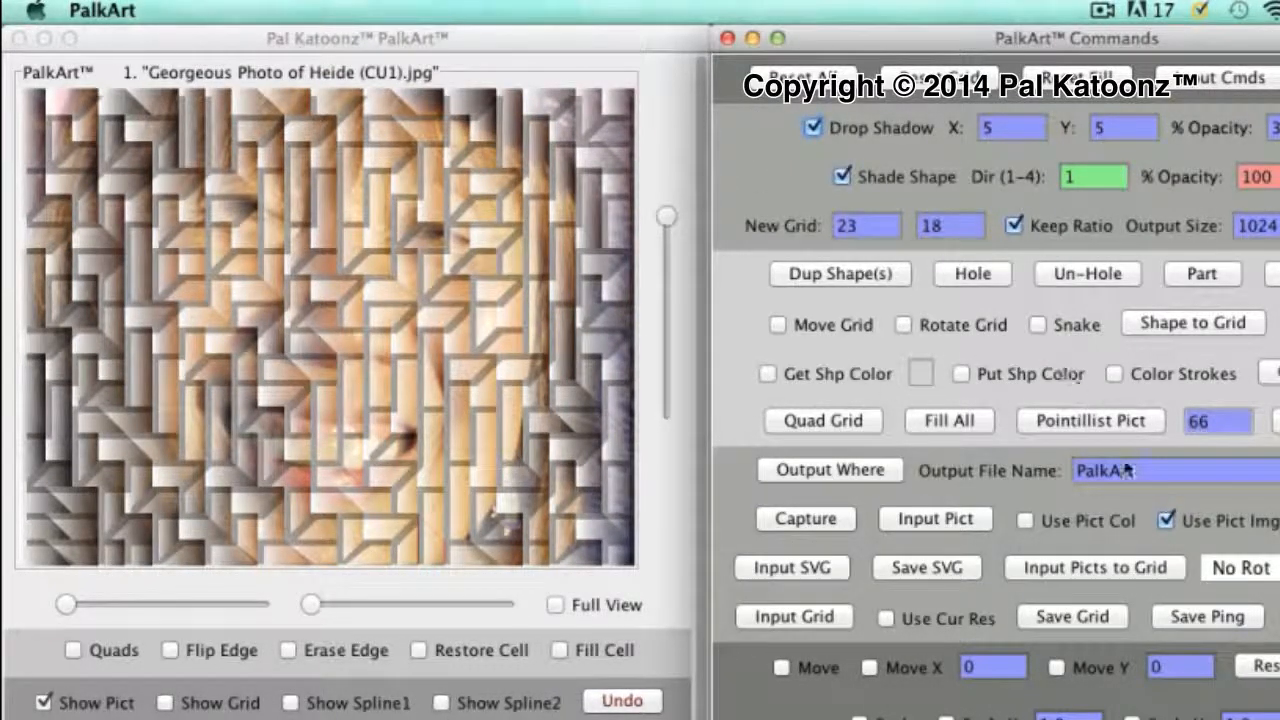
{"action": "left_click", "coordinate": [1026, 524]}
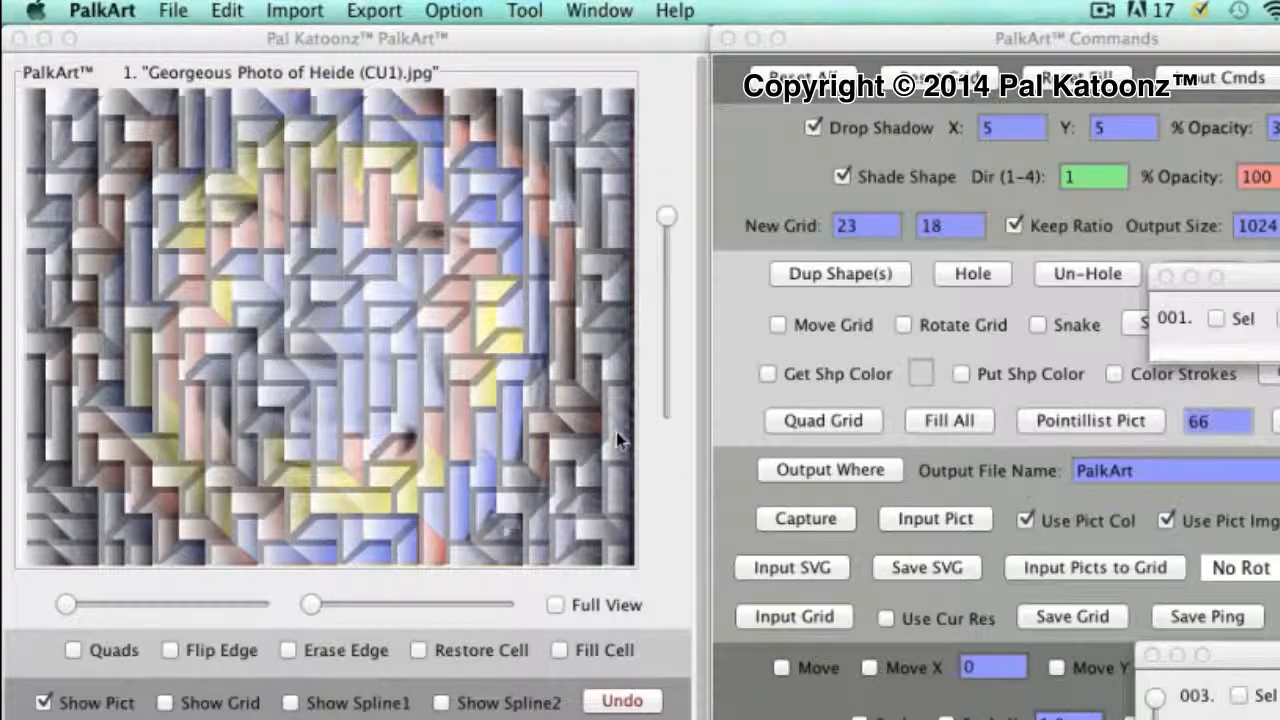
{"action": "left_click", "coordinate": [812, 128]}
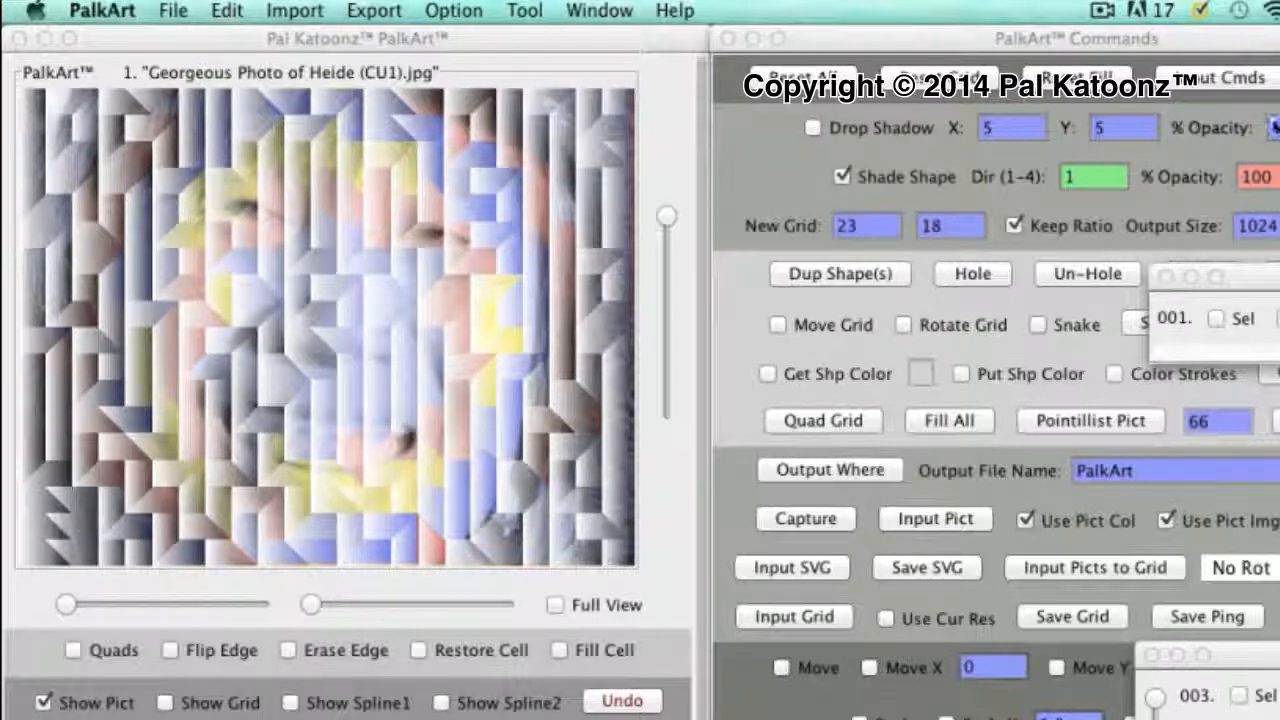
Lower the Shade Shape opacity to 50% for the coloured photo shapes
{"action": "left_click", "coordinate": [1245, 183]}
{"action": "left_click_drag", "start_coordinate": [1242, 184], "coordinate": [1274, 180]}
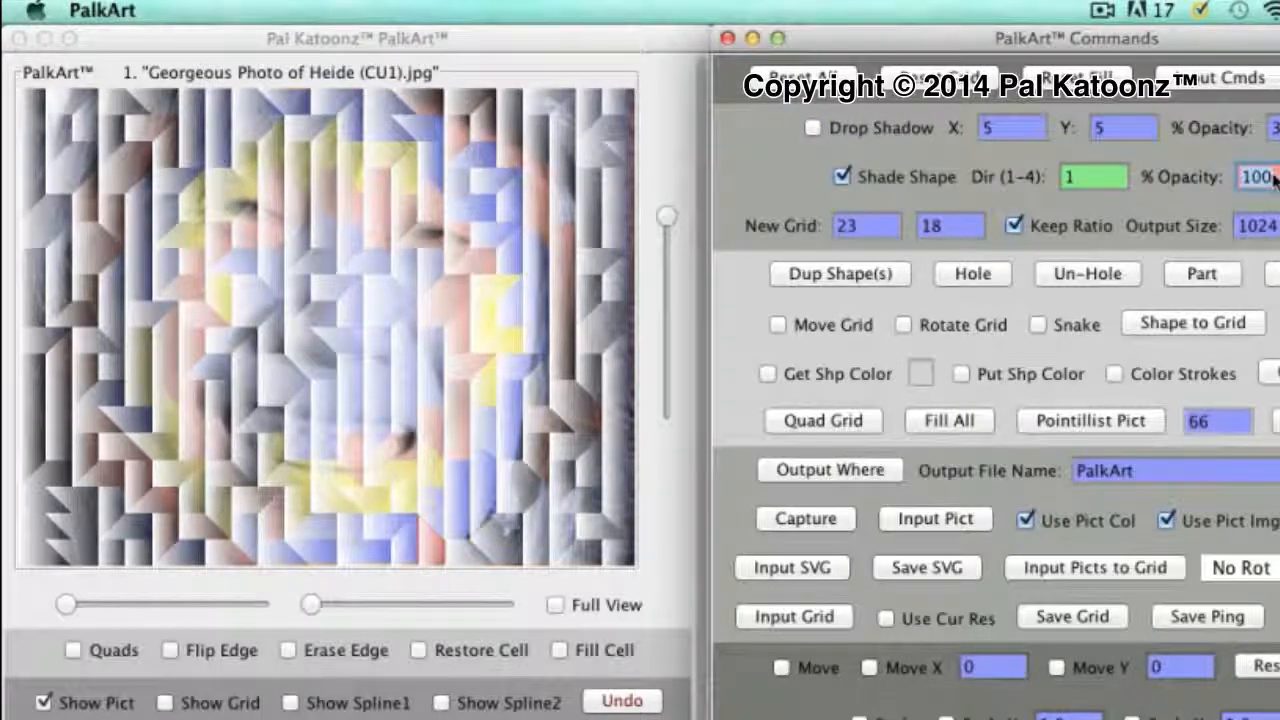
{"action": "type", "text": "50"}
{"action": "key", "text": "Return"}
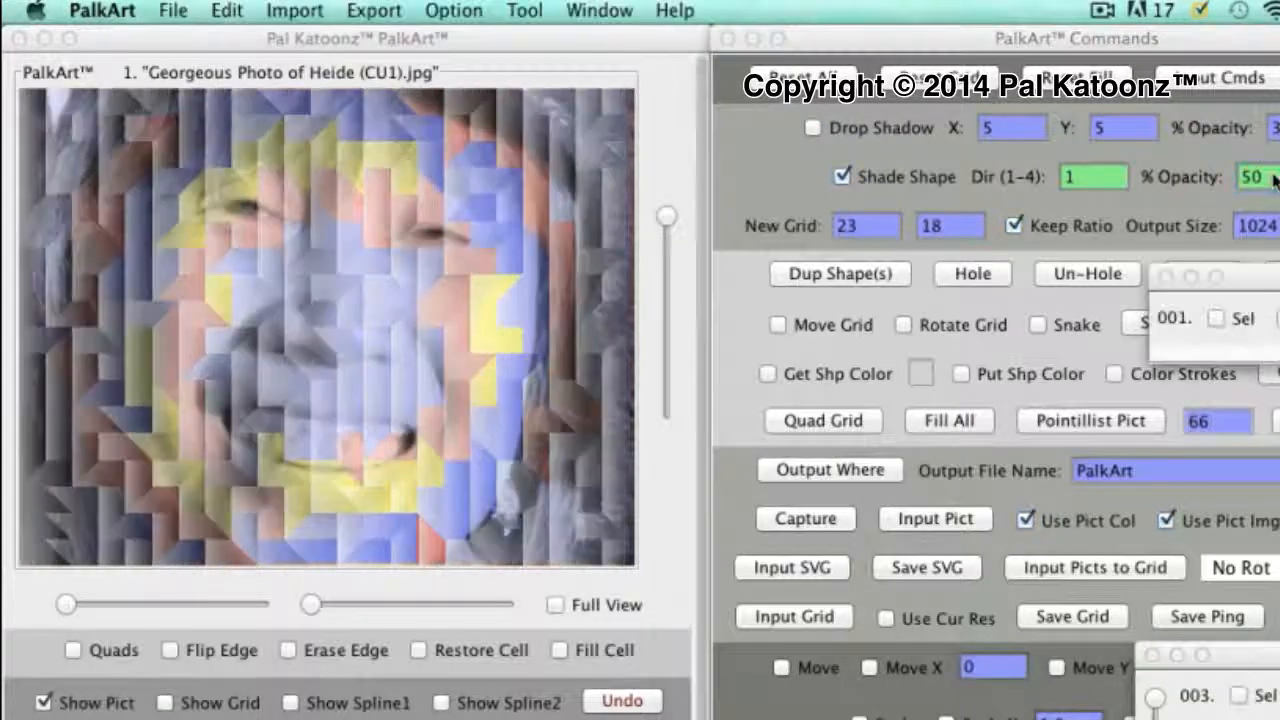